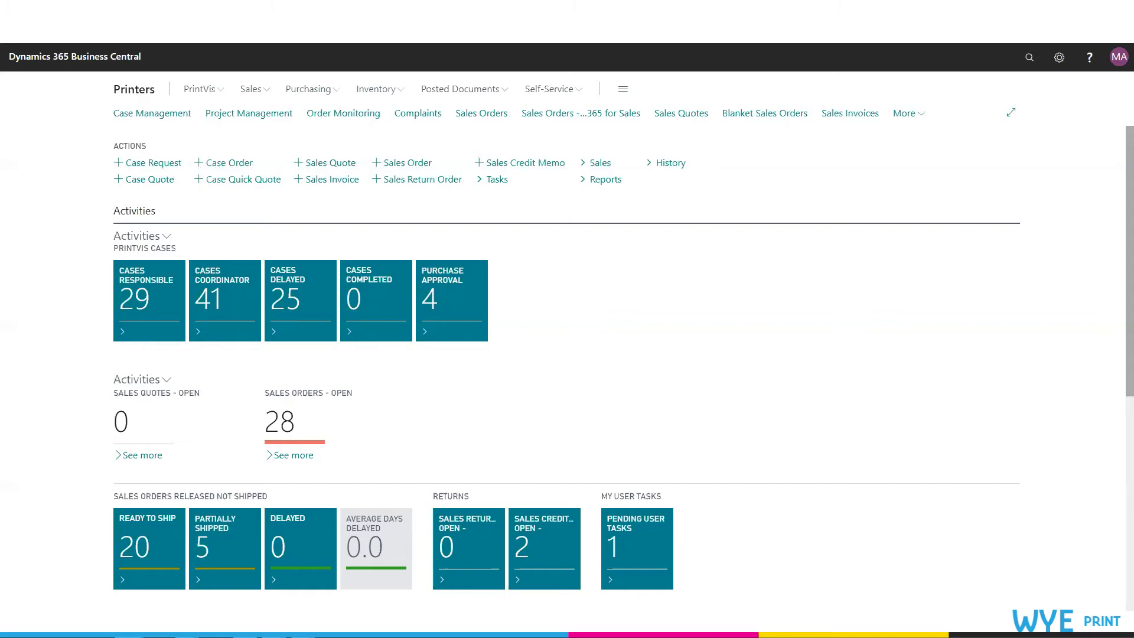
Step: Open PrintVis General Setup and review its settings for enabling user fields on orders, jobs and price units
{"action": "left_click", "coordinate": [1029, 58]}
{"action": "type", "text": "General Set"}
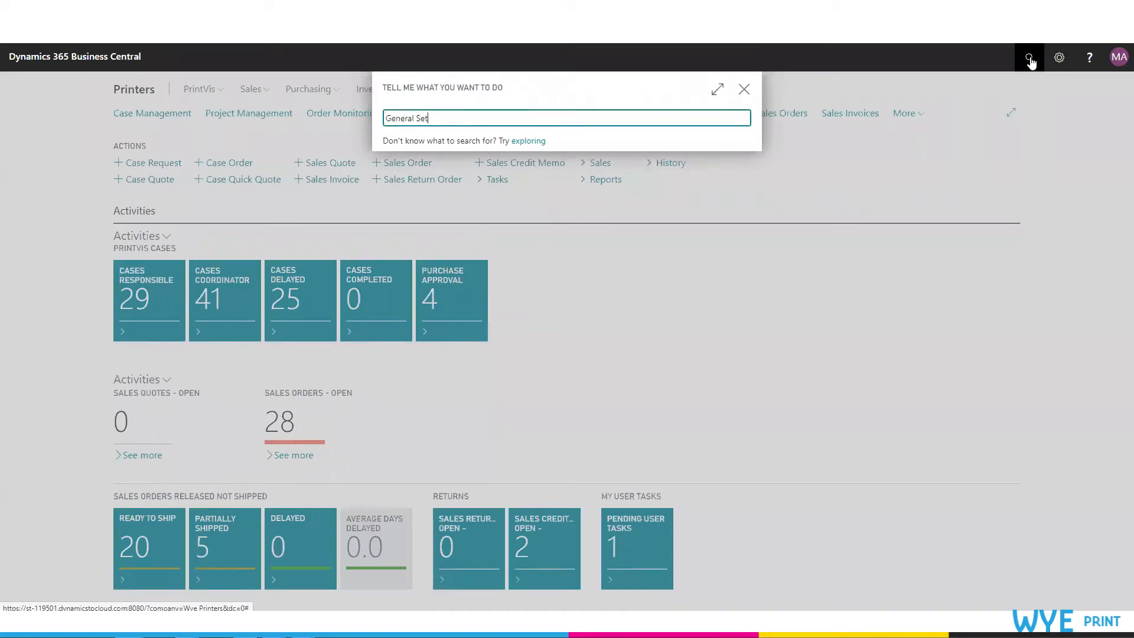
{"action": "type", "text": "up"}
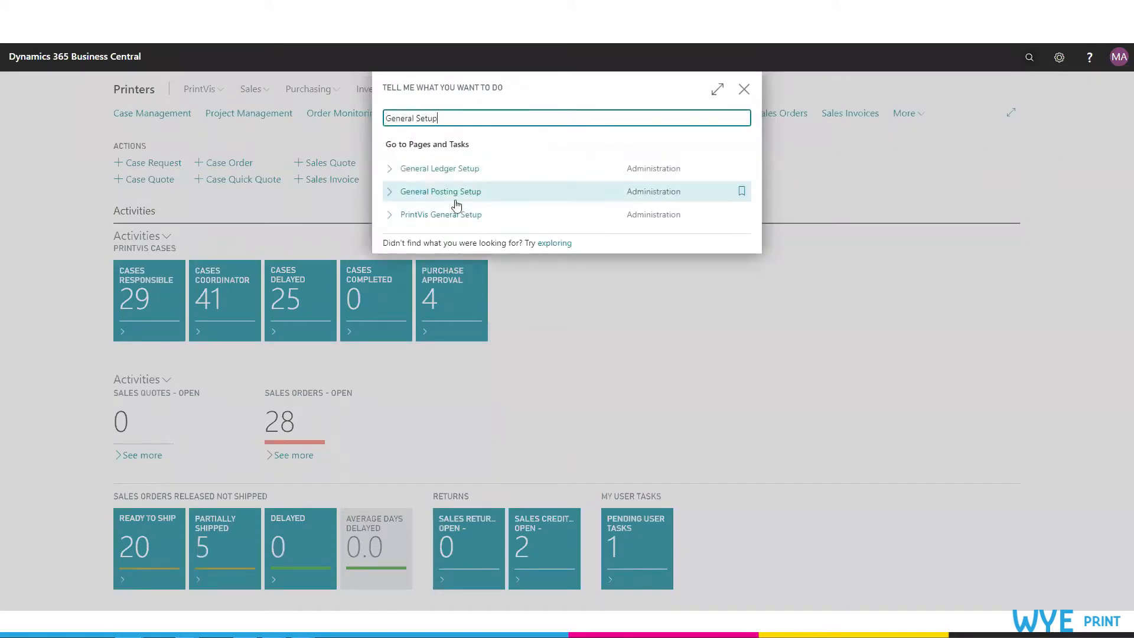
{"action": "left_click", "coordinate": [457, 215]}
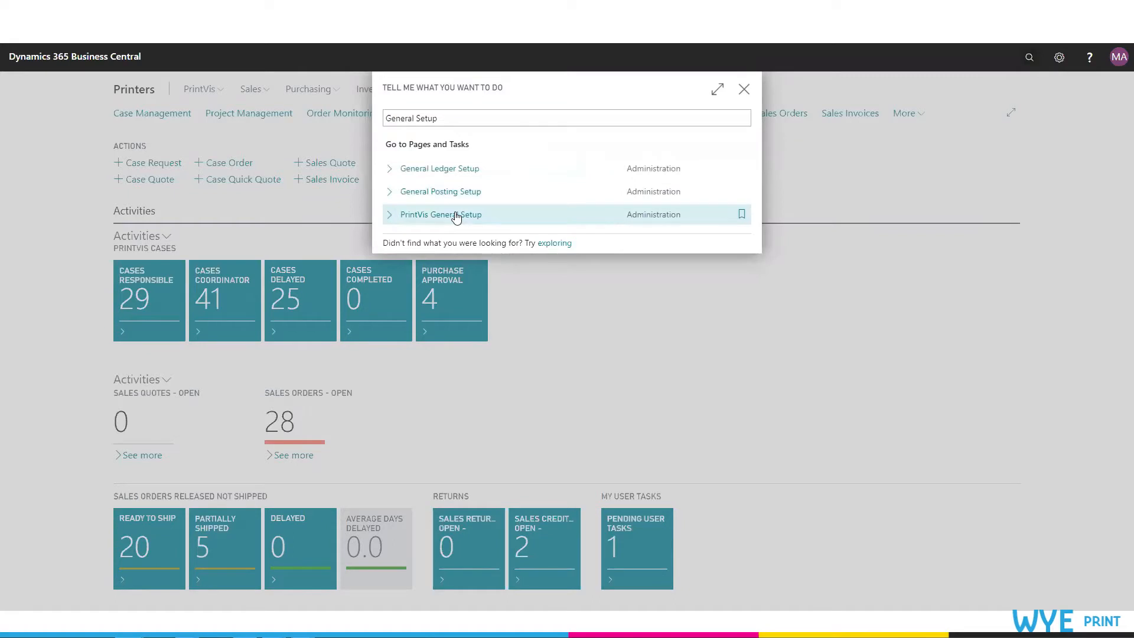
{"action": "scroll", "coordinate": [701, 390], "scroll_direction": "down", "scroll_amount": 3}
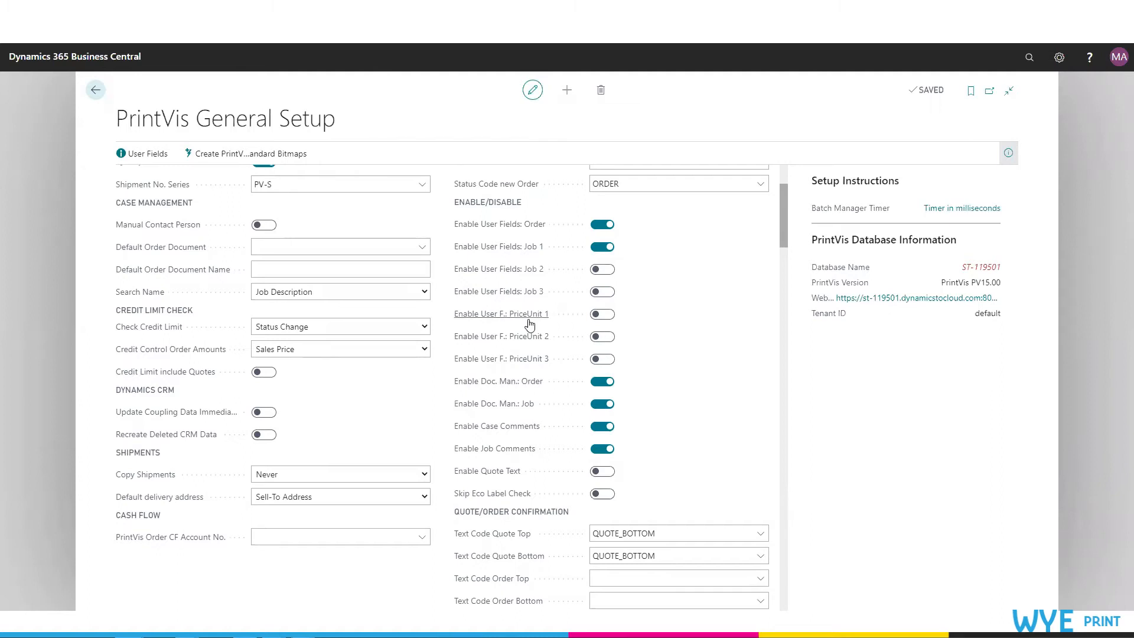
{"action": "mouse_move", "coordinate": [543, 370]}
{"action": "mouse_move", "coordinate": [541, 233]}
{"action": "mouse_move", "coordinate": [534, 252]}
{"action": "mouse_move", "coordinate": [530, 278]}
Step: Open the Case Management list and open the case card for case 146
{"action": "left_click", "coordinate": [96, 93]}
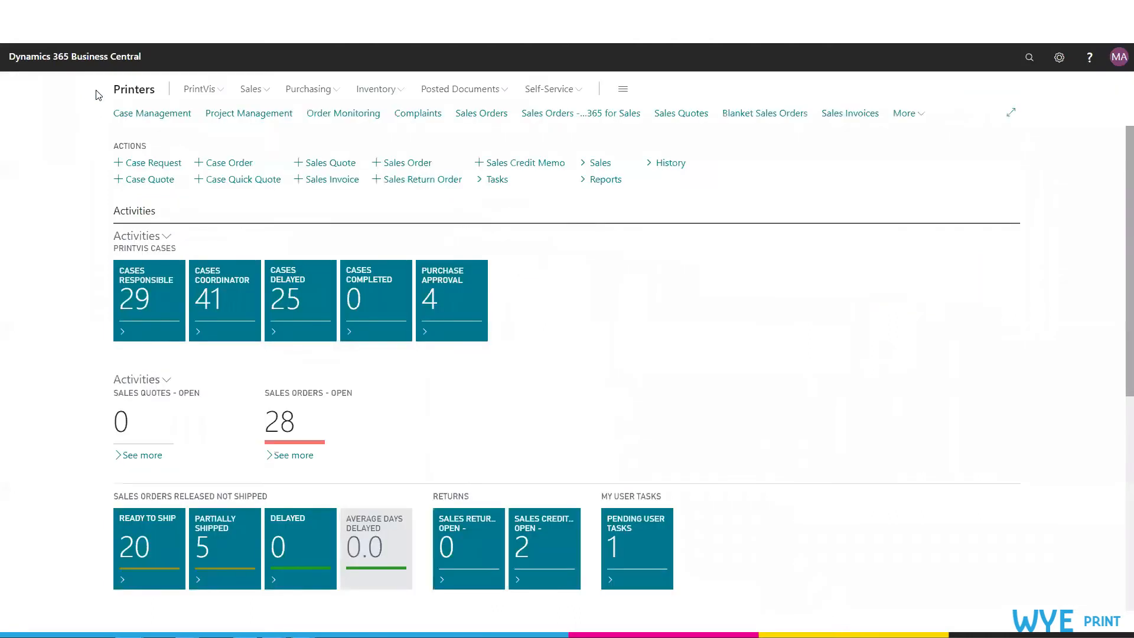
{"action": "left_click", "coordinate": [161, 123]}
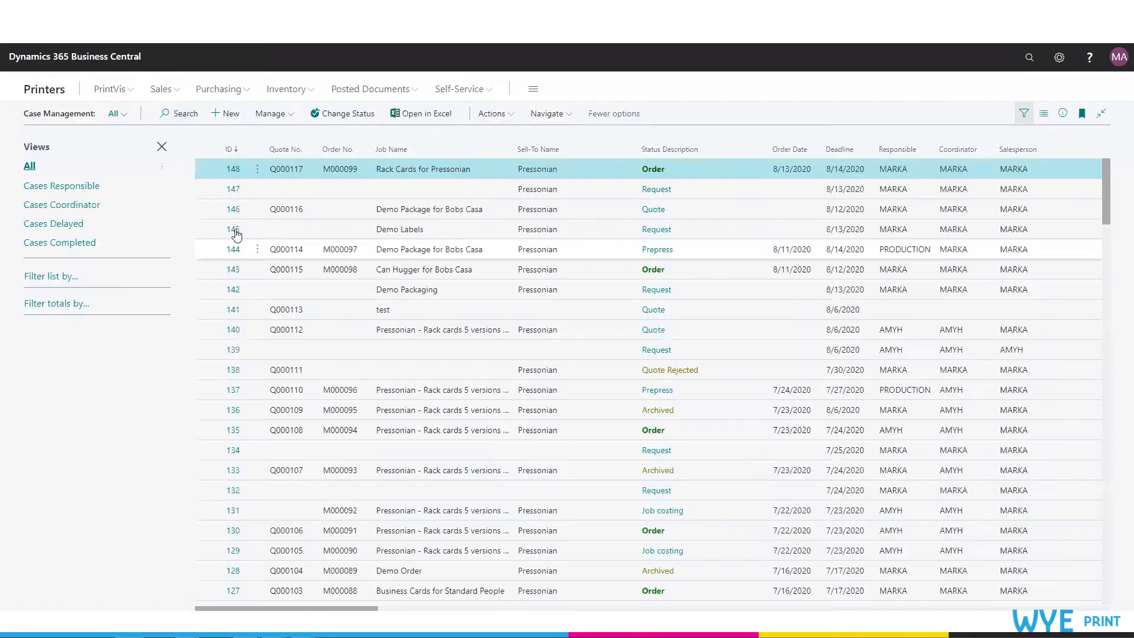
{"action": "left_click", "coordinate": [234, 211]}
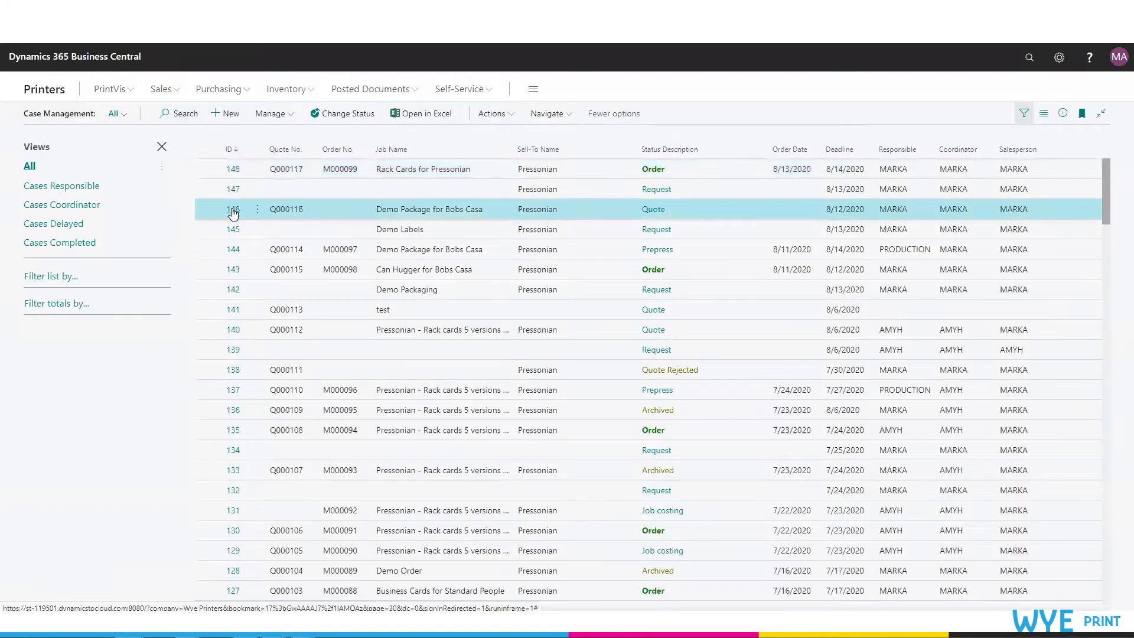
{"action": "left_click", "coordinate": [233, 211]}
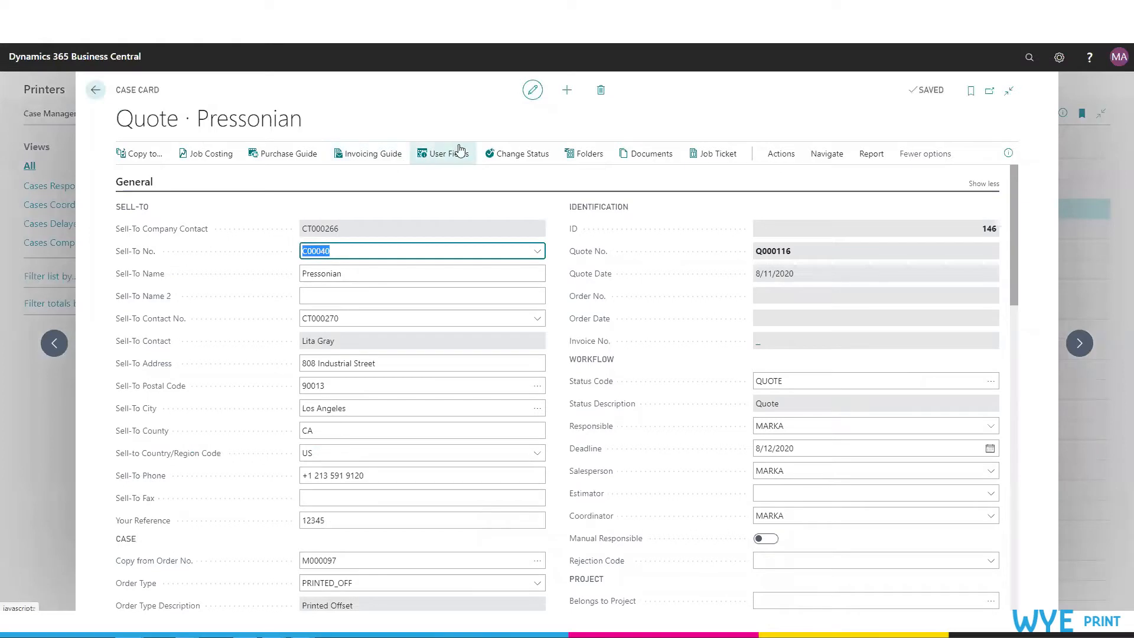
Step: Try to enter Folding in 32 as the case's Finishing user field text, then revert the change
{"action": "left_click", "coordinate": [436, 161]}
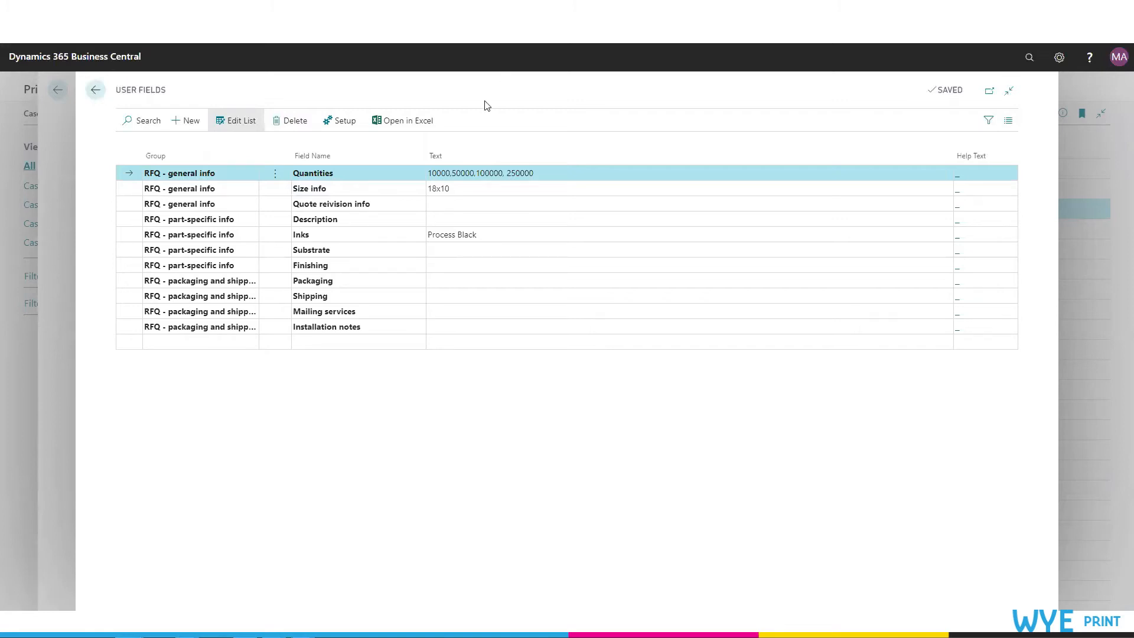
{"action": "left_click", "coordinate": [479, 207]}
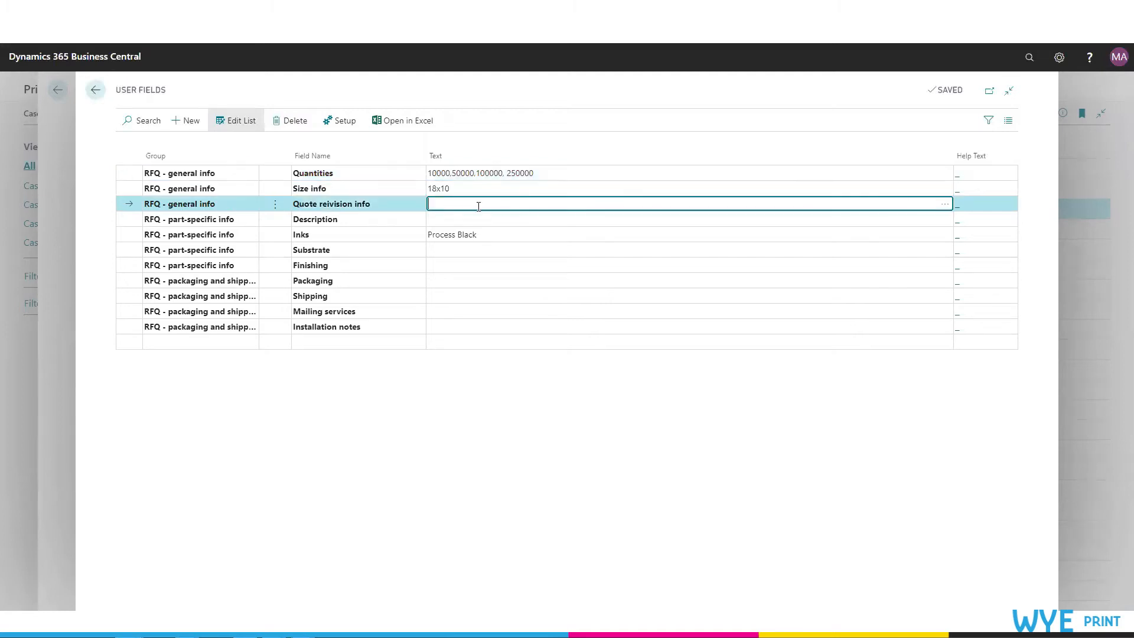
{"action": "left_click", "coordinate": [505, 263]}
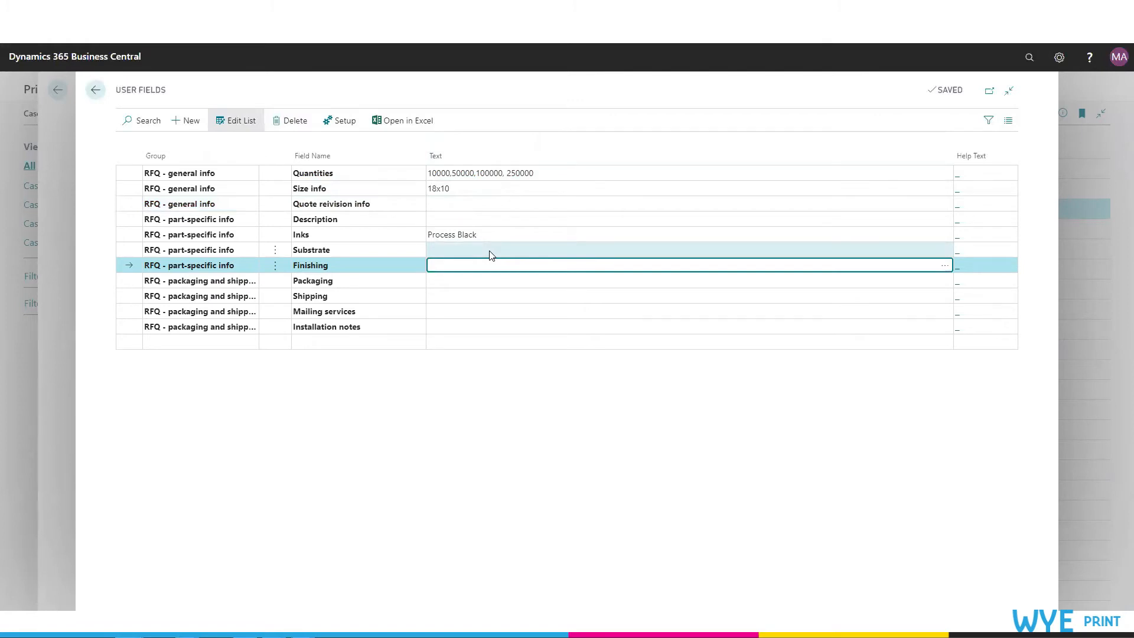
{"action": "type", "text": "Folding in 32"}
{"action": "left_click", "coordinate": [489, 256]}
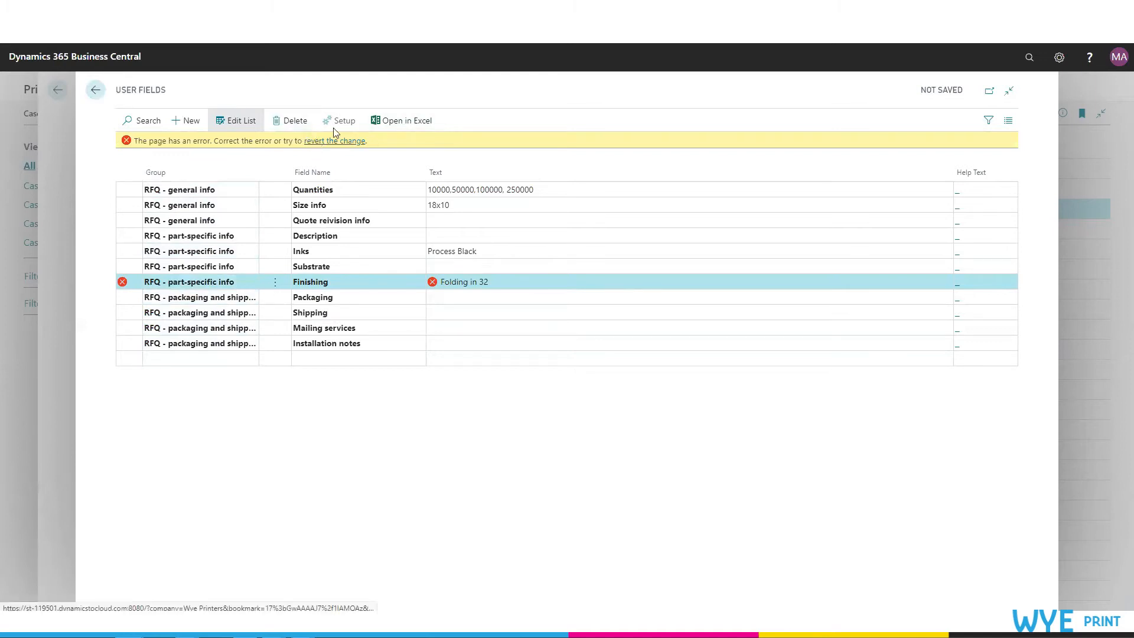
{"action": "left_click", "coordinate": [339, 143]}
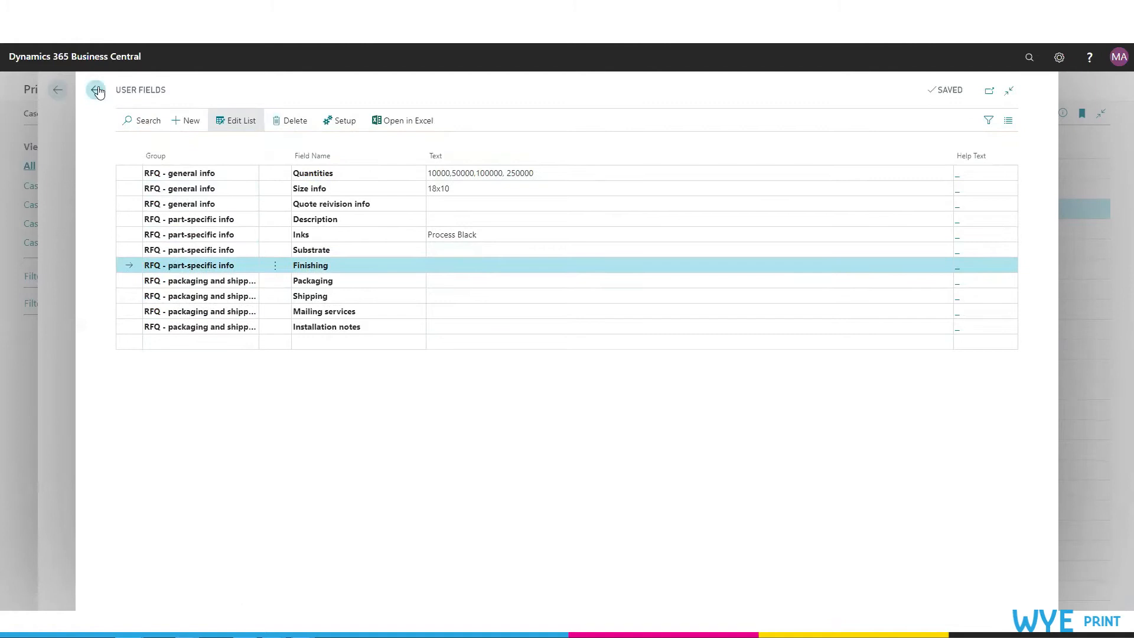
Step: Open the job-level user fields for the active job from the case card's jobs section
{"action": "left_click", "coordinate": [98, 90]}
{"action": "scroll", "coordinate": [540, 348], "scroll_direction": "down", "scroll_amount": 8}
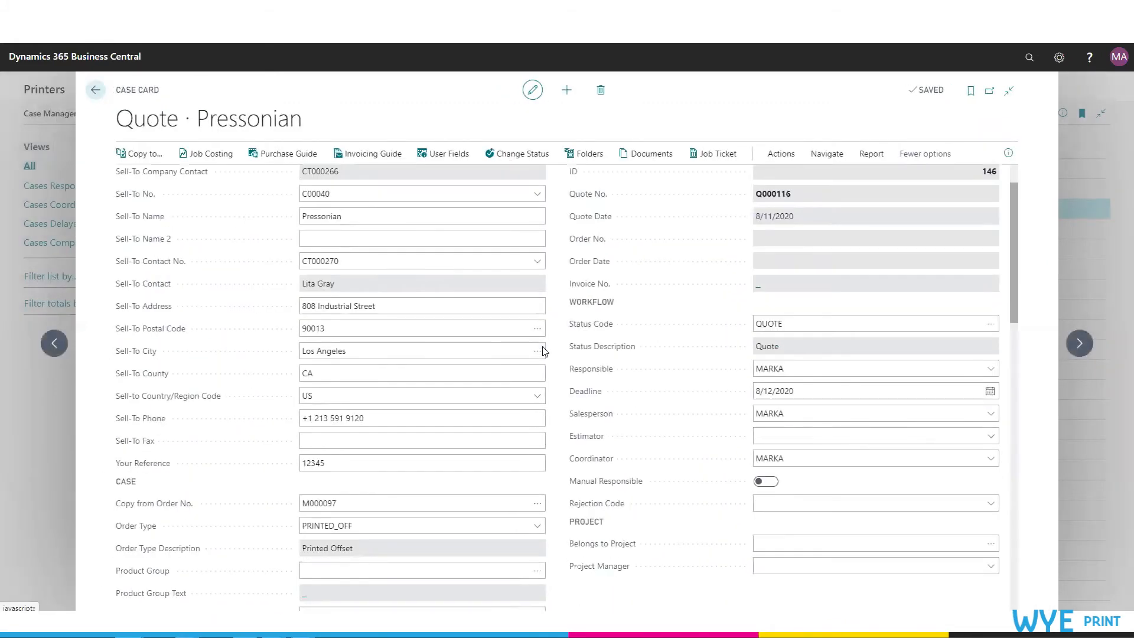
{"action": "scroll", "coordinate": [544, 351], "scroll_direction": "down", "scroll_amount": 3}
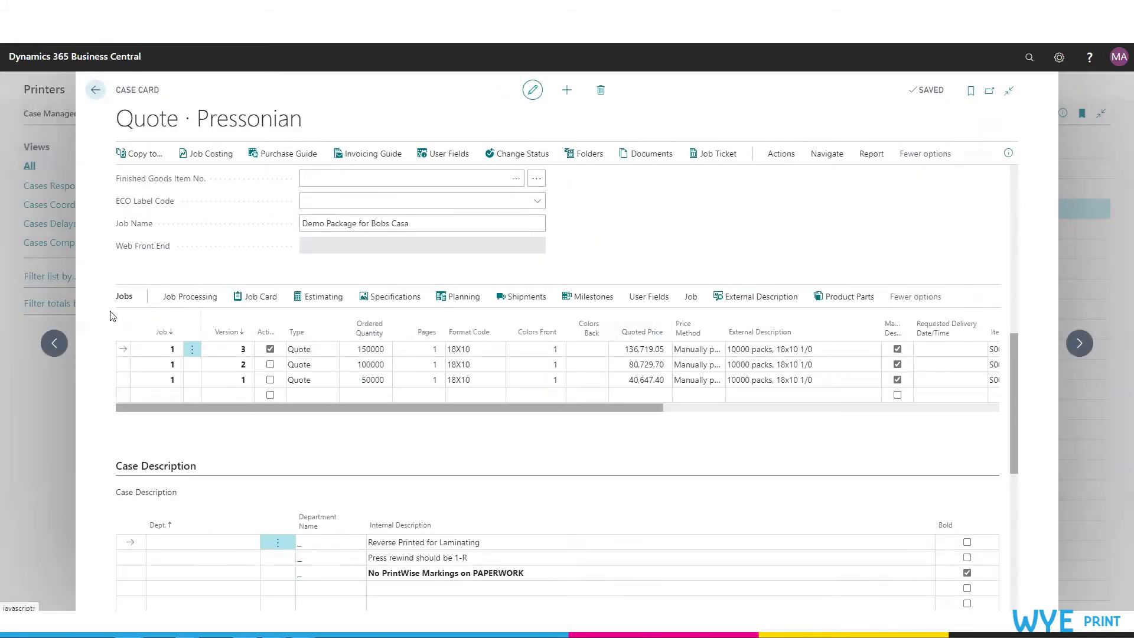
{"action": "left_click", "coordinate": [648, 298]}
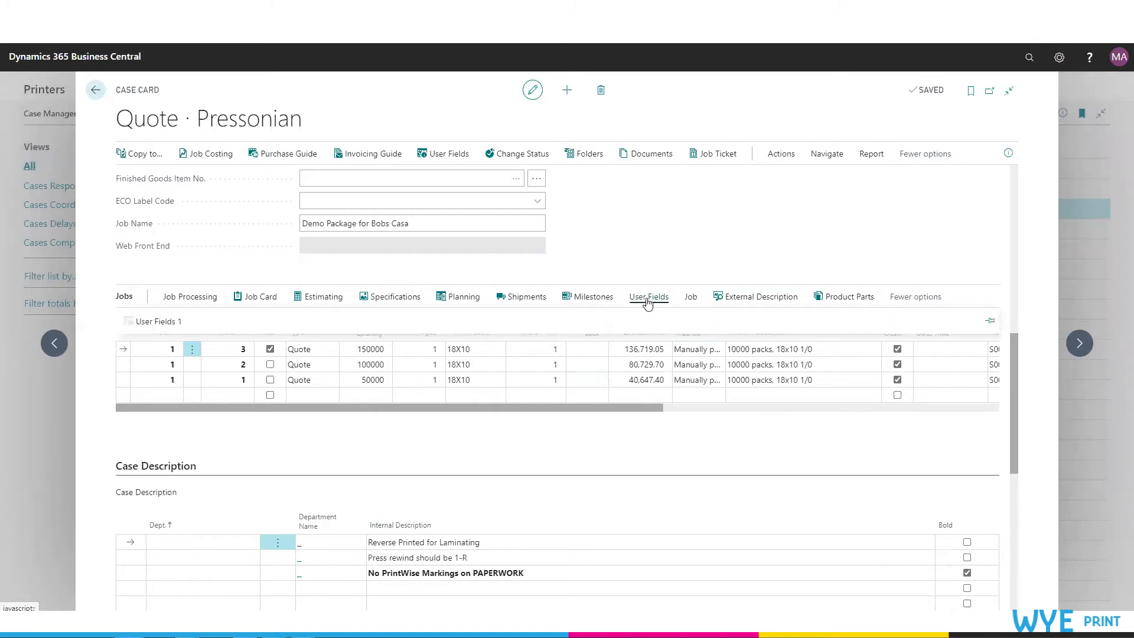
{"action": "left_click", "coordinate": [164, 326]}
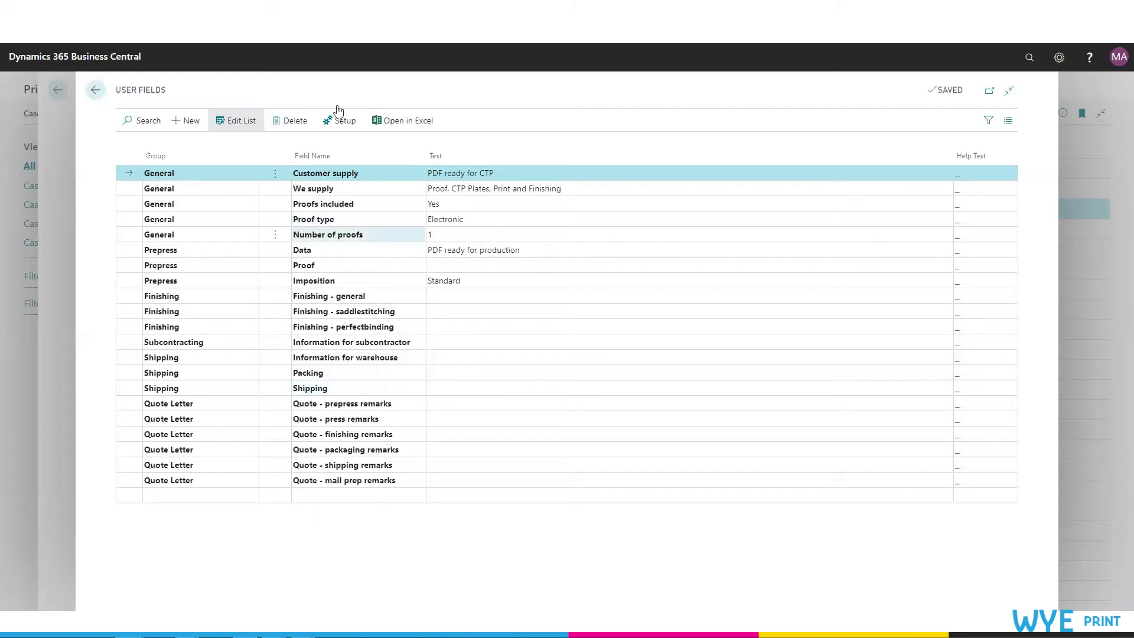
Step: Set the Finishing - general user field text to Do not finish
{"action": "left_click", "coordinate": [480, 298]}
{"action": "type", "text": "Do not finish"}
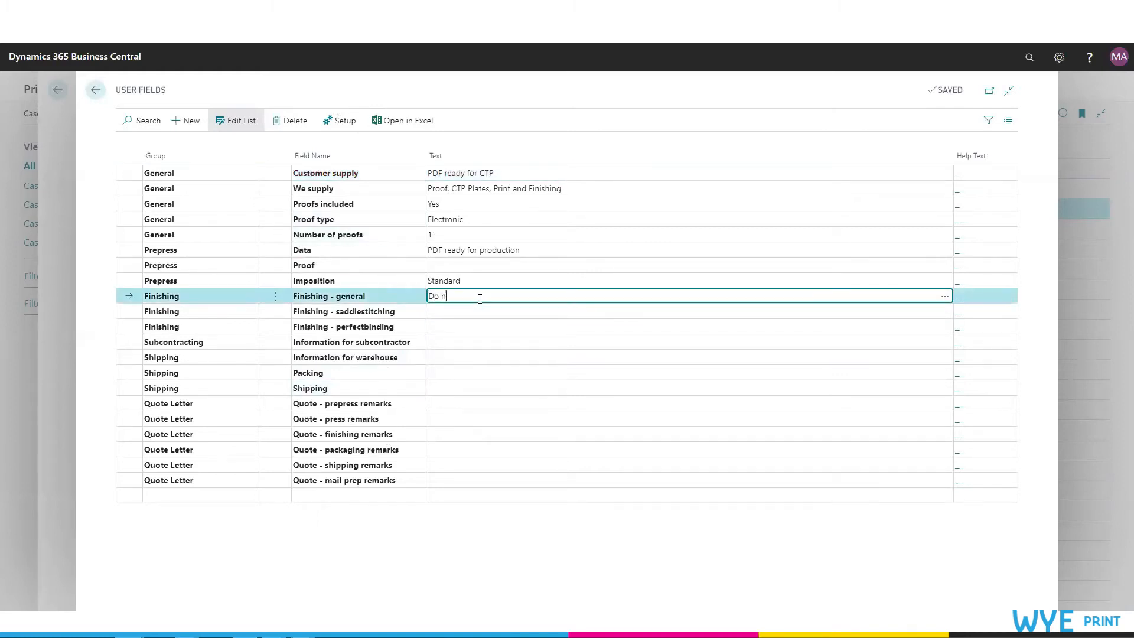
{"action": "key", "text": "Tab"}
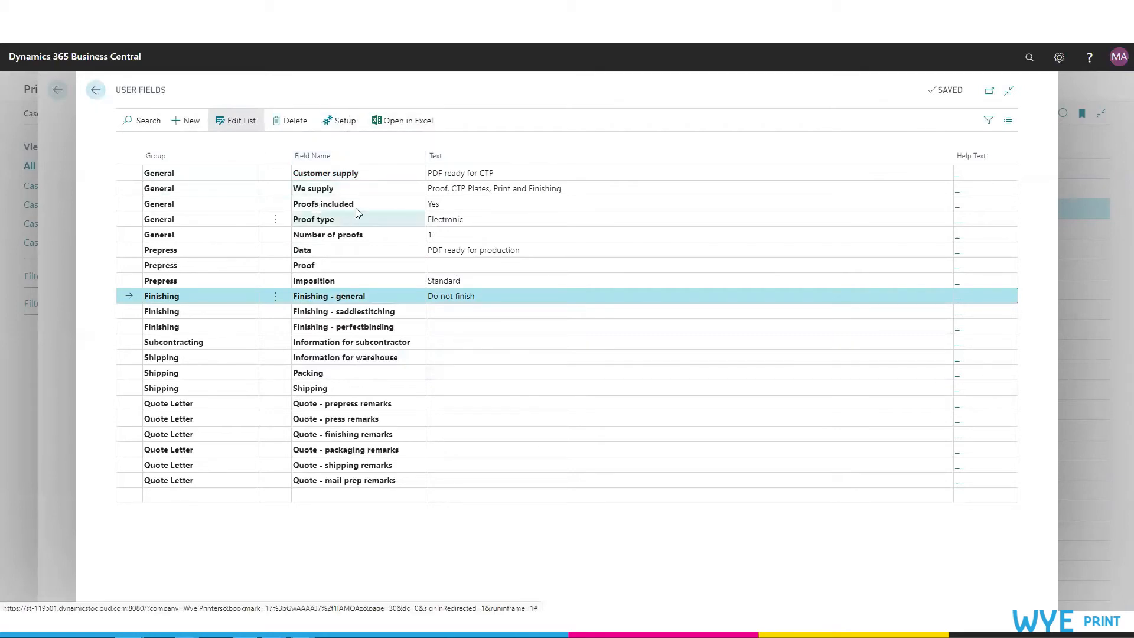
Step: Open the user field setup and the field definitions of the Job user field table
{"action": "left_click", "coordinate": [341, 126]}
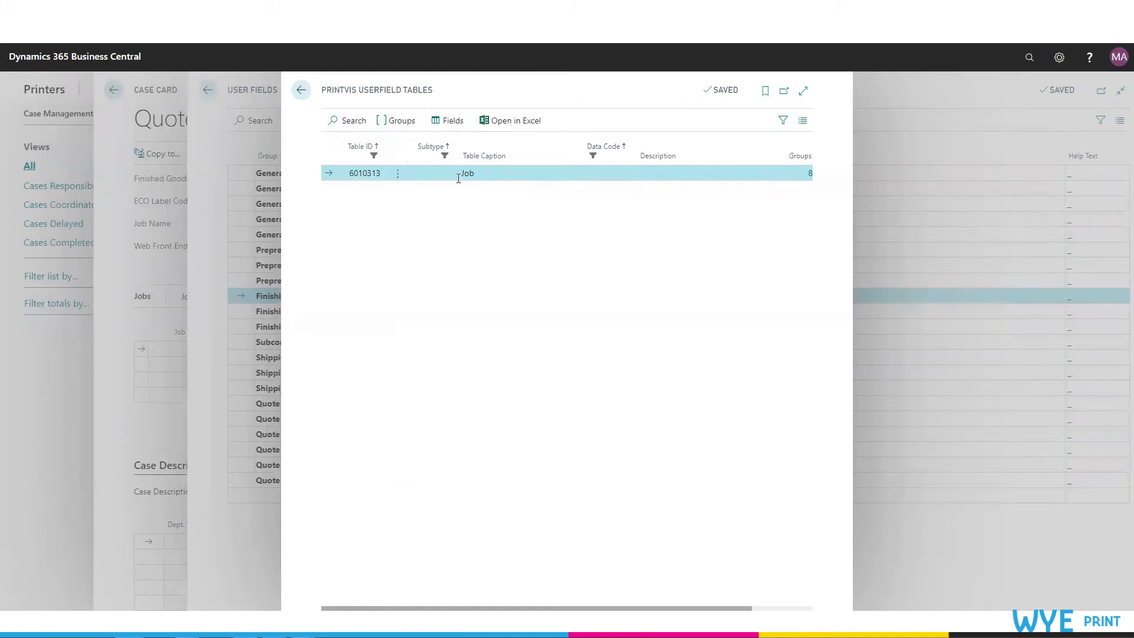
{"action": "left_click", "coordinate": [457, 127]}
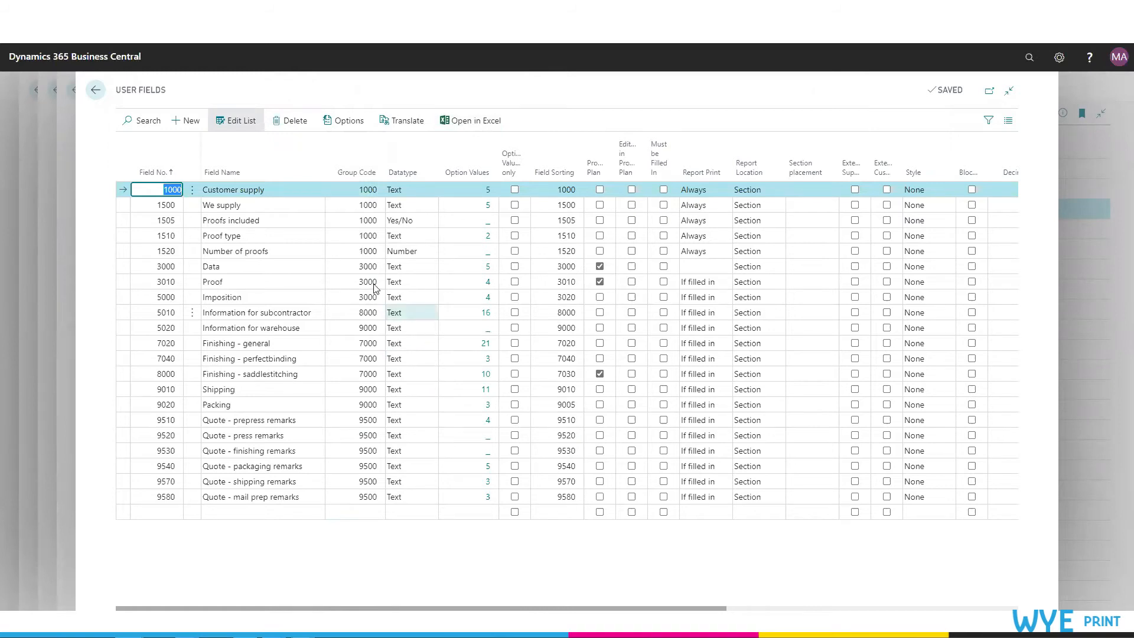
Step: Examine the field number, group code, data type and option values columns of the user field definitions
{"action": "mouse_move", "coordinate": [153, 176]}
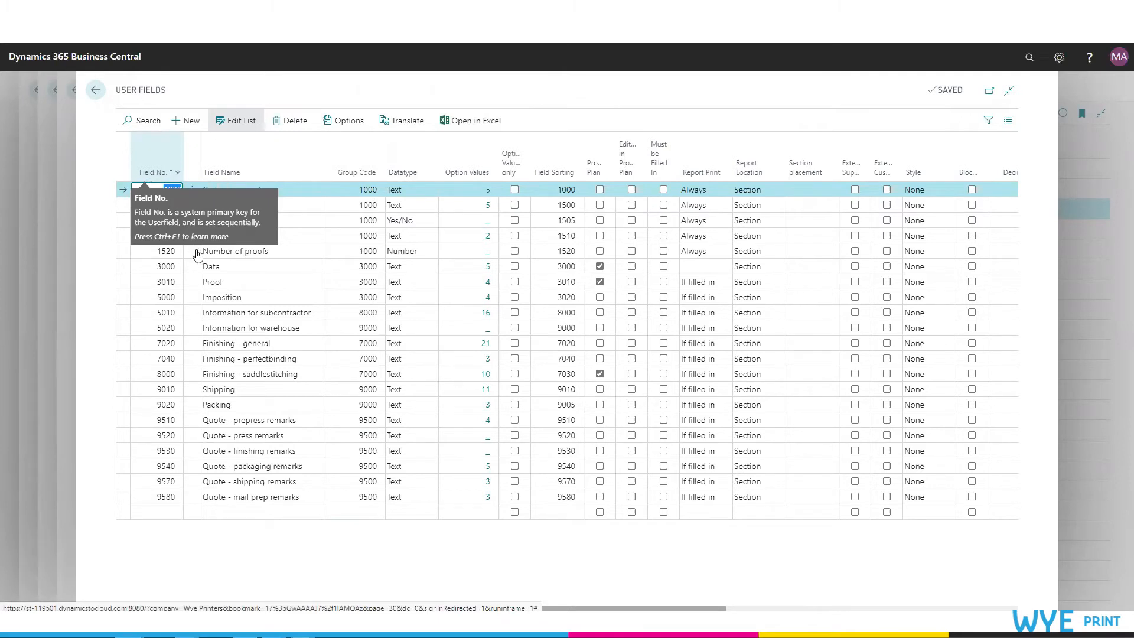
{"action": "left_click", "coordinate": [163, 189]}
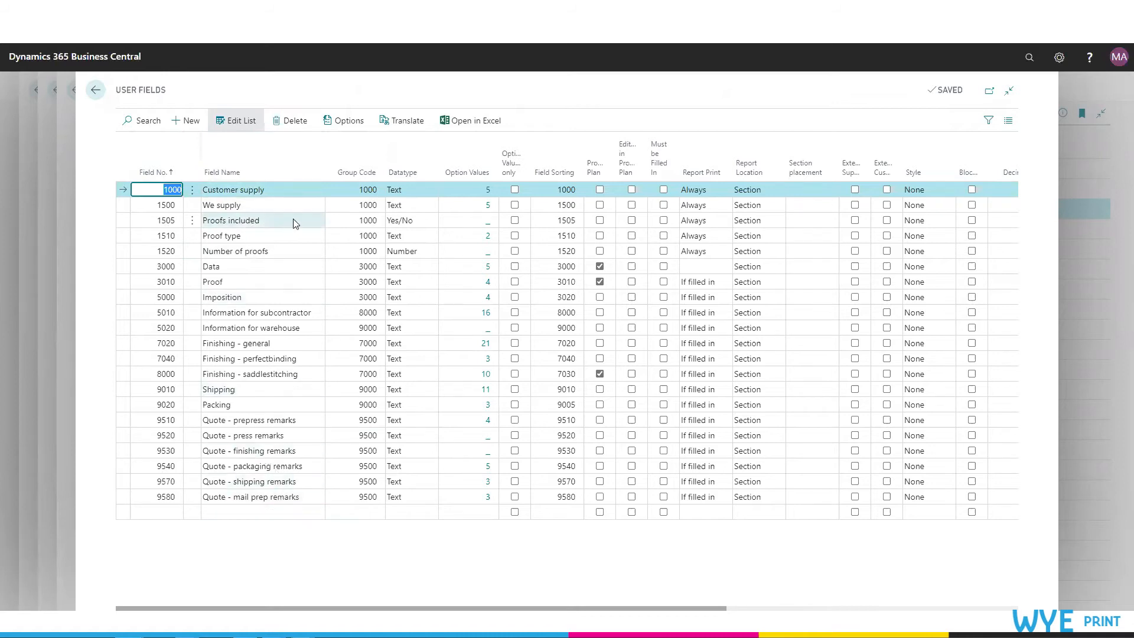
{"action": "left_click", "coordinate": [367, 189]}
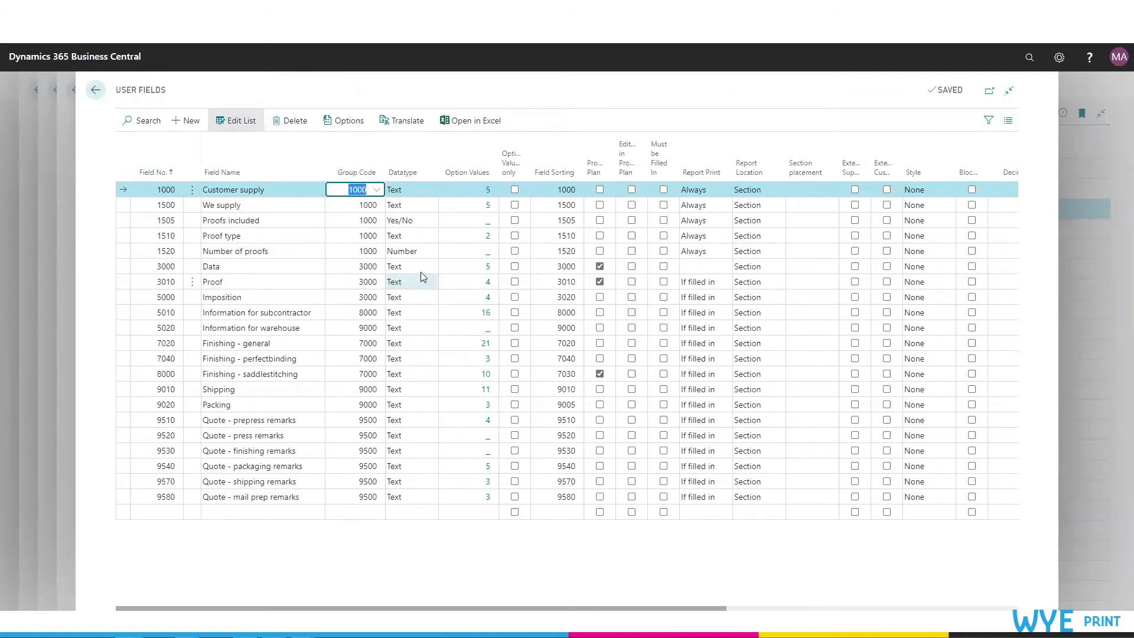
{"action": "left_click", "coordinate": [426, 197]}
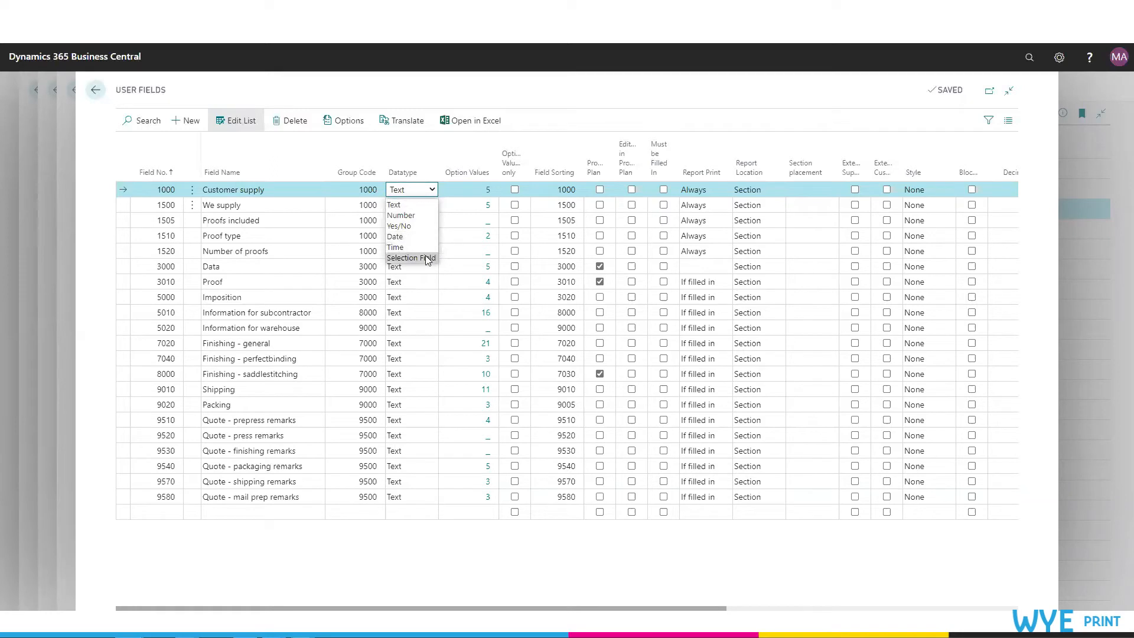
{"action": "left_click", "coordinate": [454, 144]}
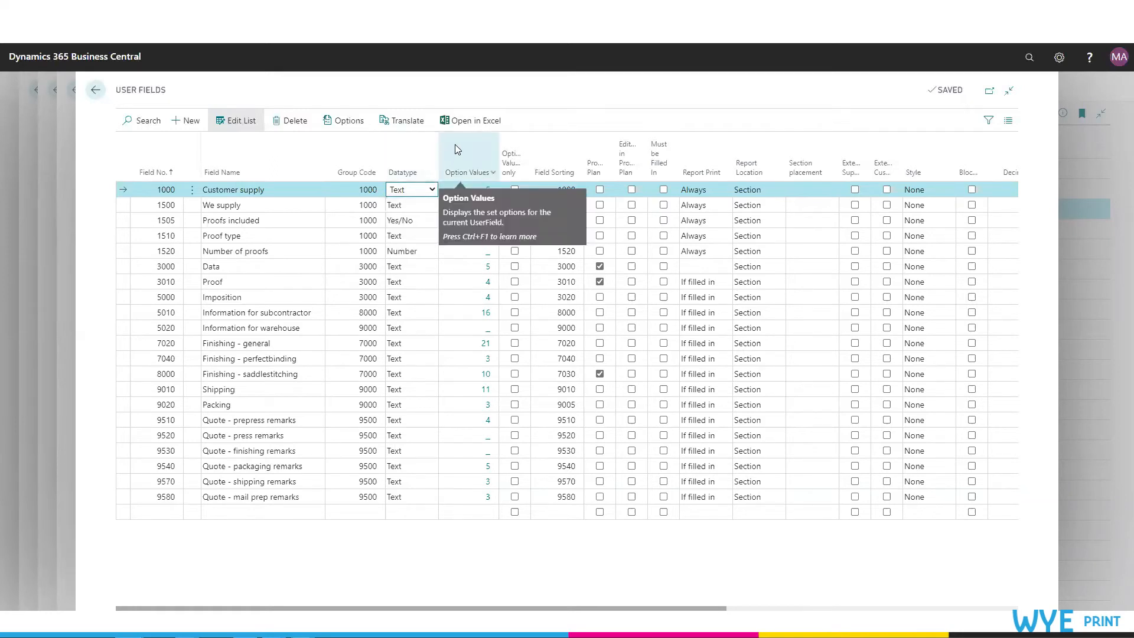
{"action": "left_click", "coordinate": [464, 176]}
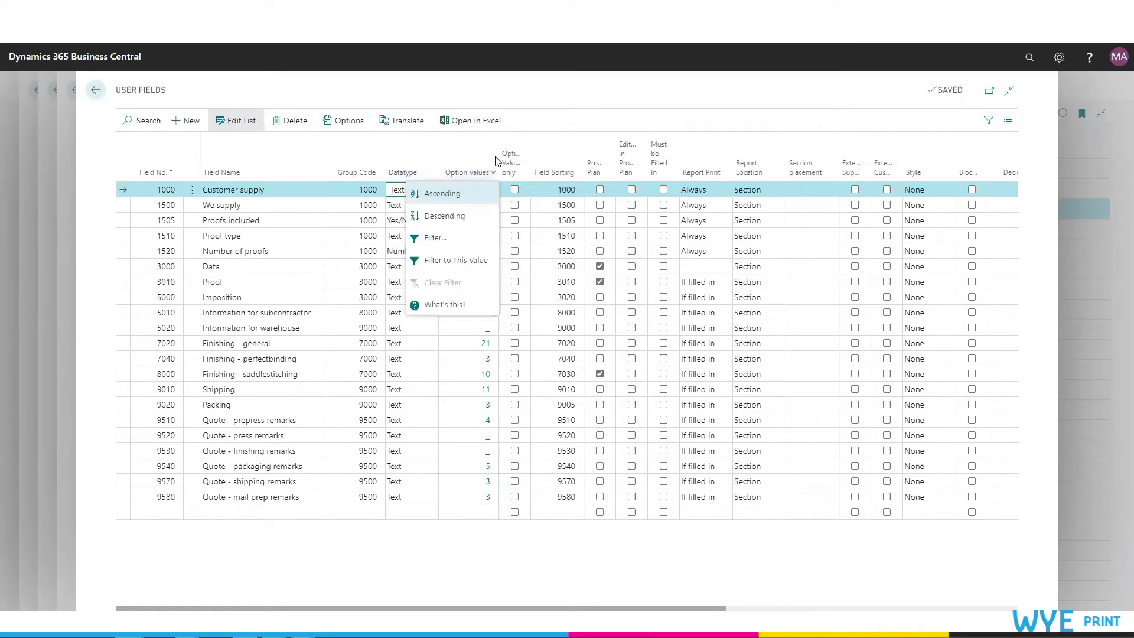
{"action": "left_click", "coordinate": [578, 104]}
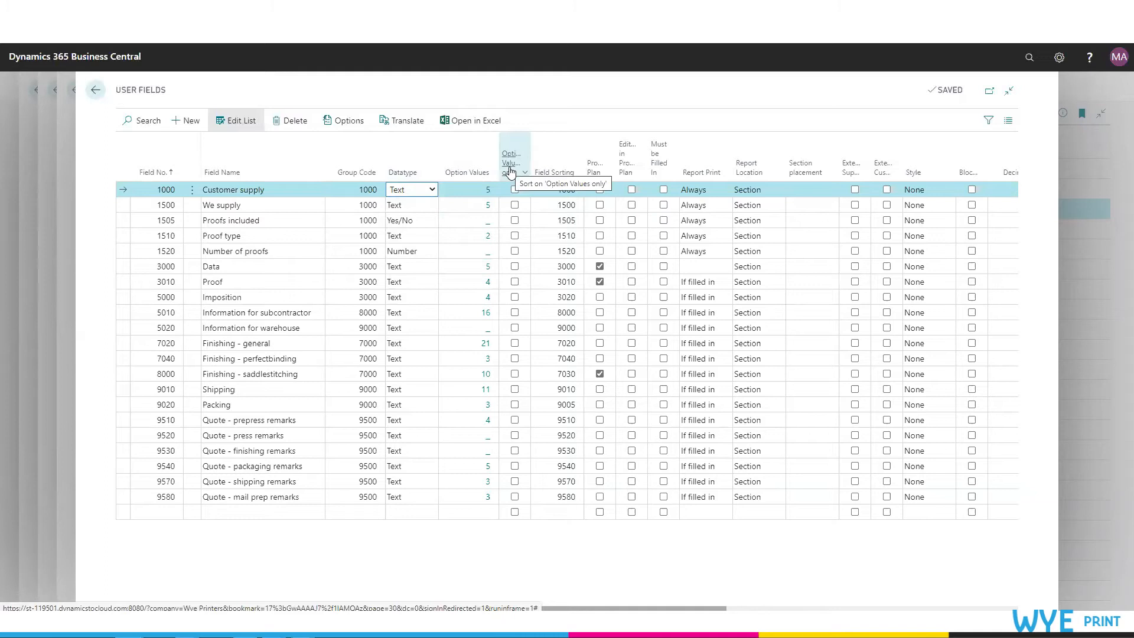
Step: Examine the production plan, report print, report location and section placement settings of the user fields
{"action": "mouse_move", "coordinate": [511, 172]}
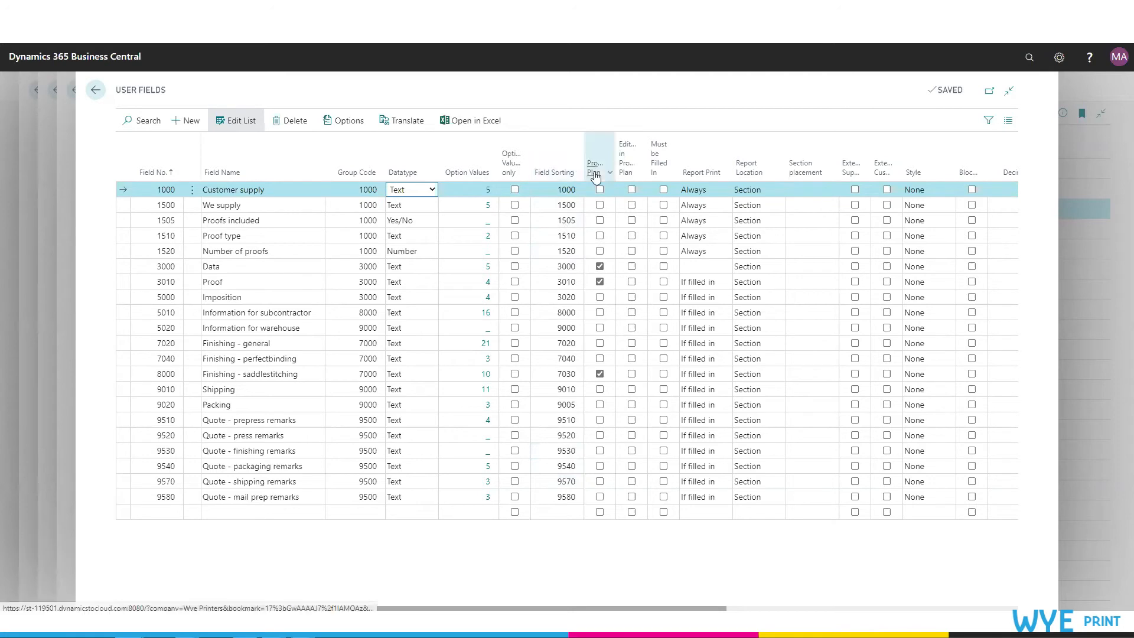
{"action": "mouse_move", "coordinate": [596, 175]}
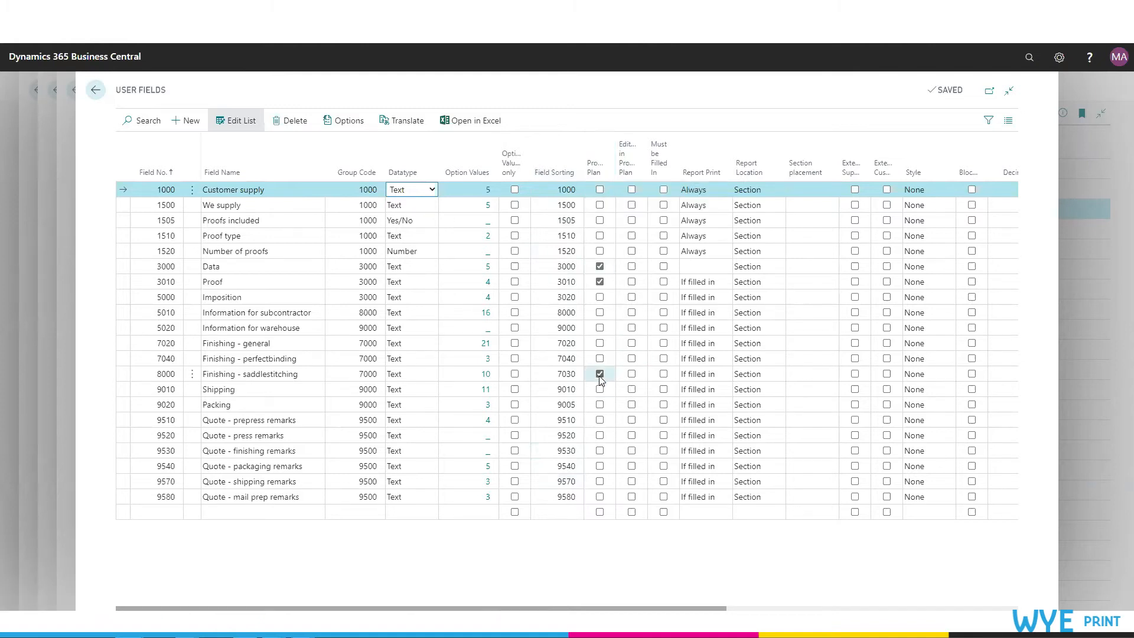
{"action": "left_click", "coordinate": [599, 268]}
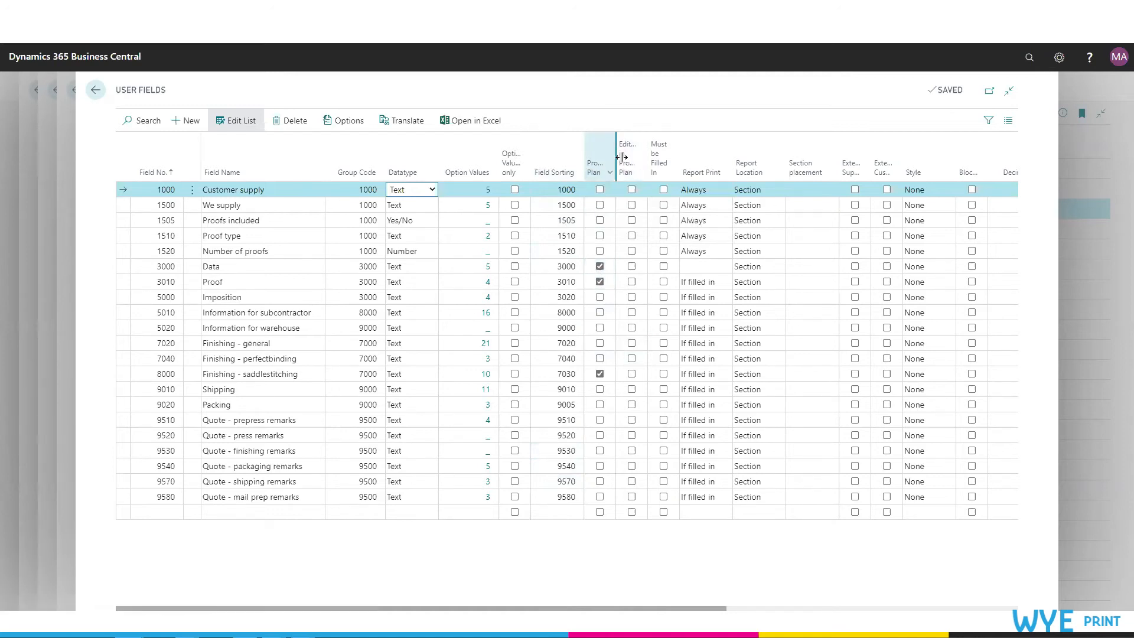
{"action": "mouse_move", "coordinate": [626, 164]}
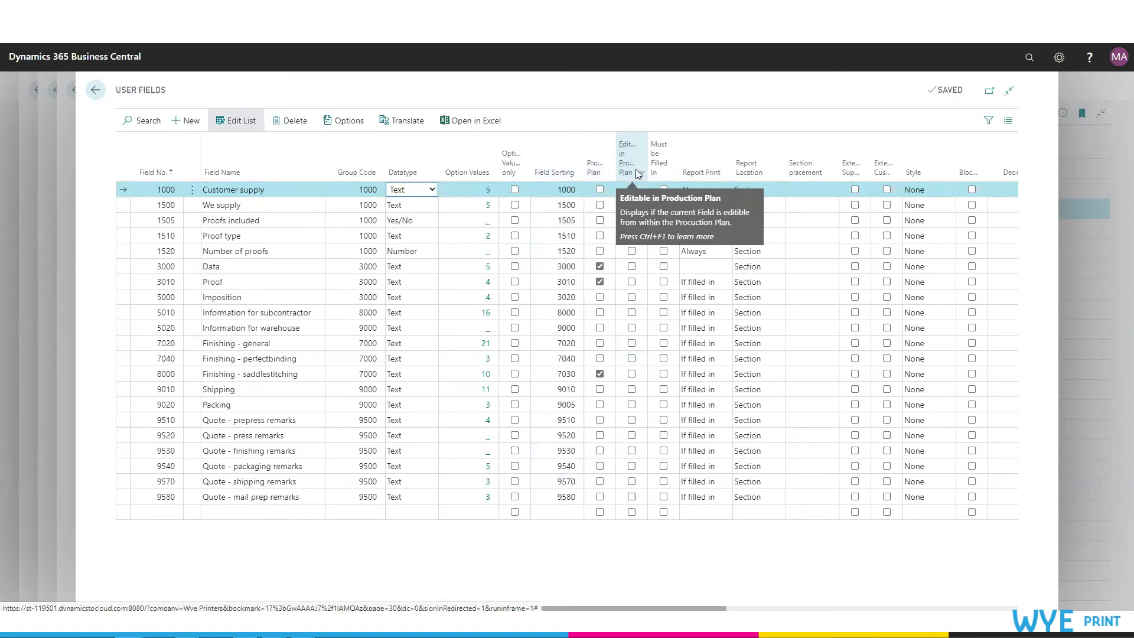
{"action": "mouse_move", "coordinate": [658, 172]}
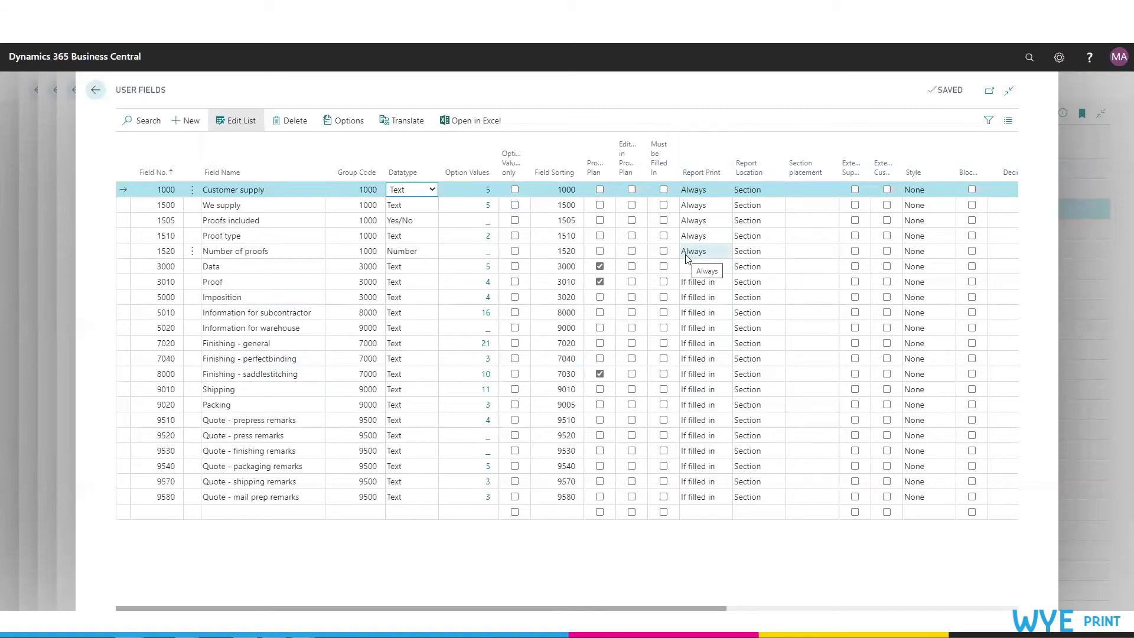
{"action": "left_click", "coordinate": [762, 189]}
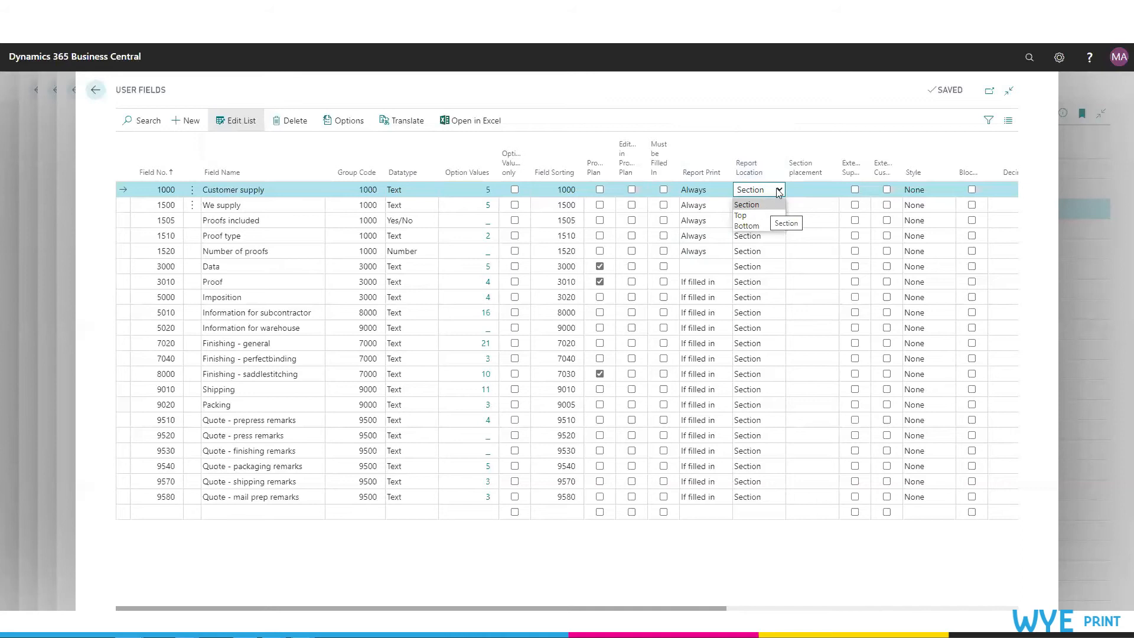
{"action": "left_click", "coordinate": [828, 191]}
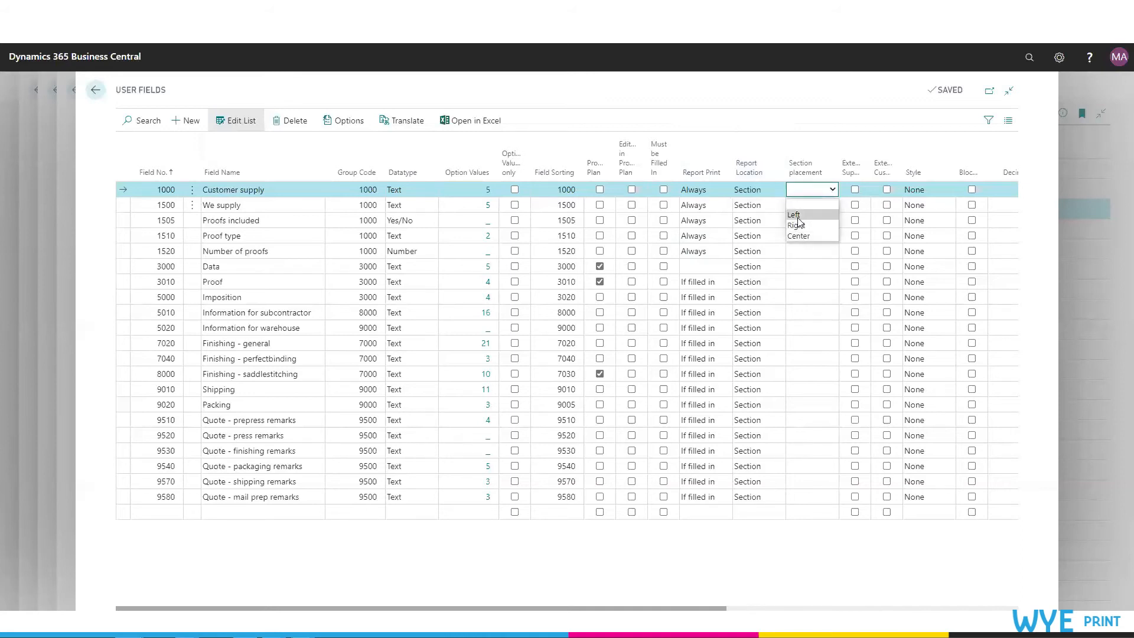
Step: Examine the style options and the decimals, initial value, minimum, maximum and length columns of the user field definitions
{"action": "key", "text": "Escape"}
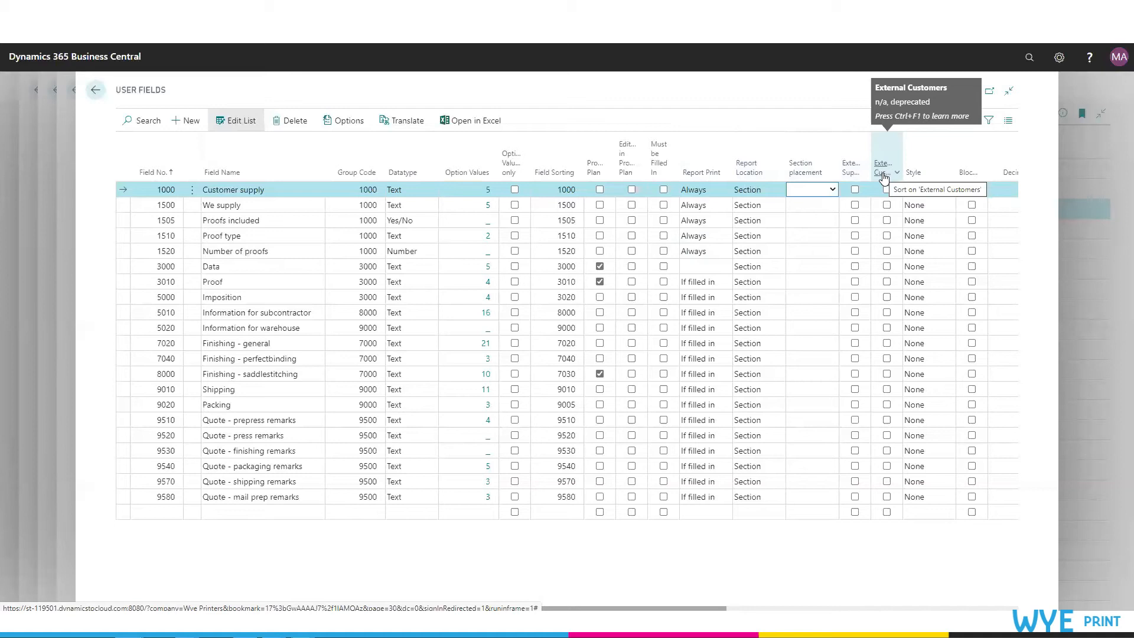
{"action": "left_click", "coordinate": [939, 207]}
{"action": "left_click", "coordinate": [949, 206]}
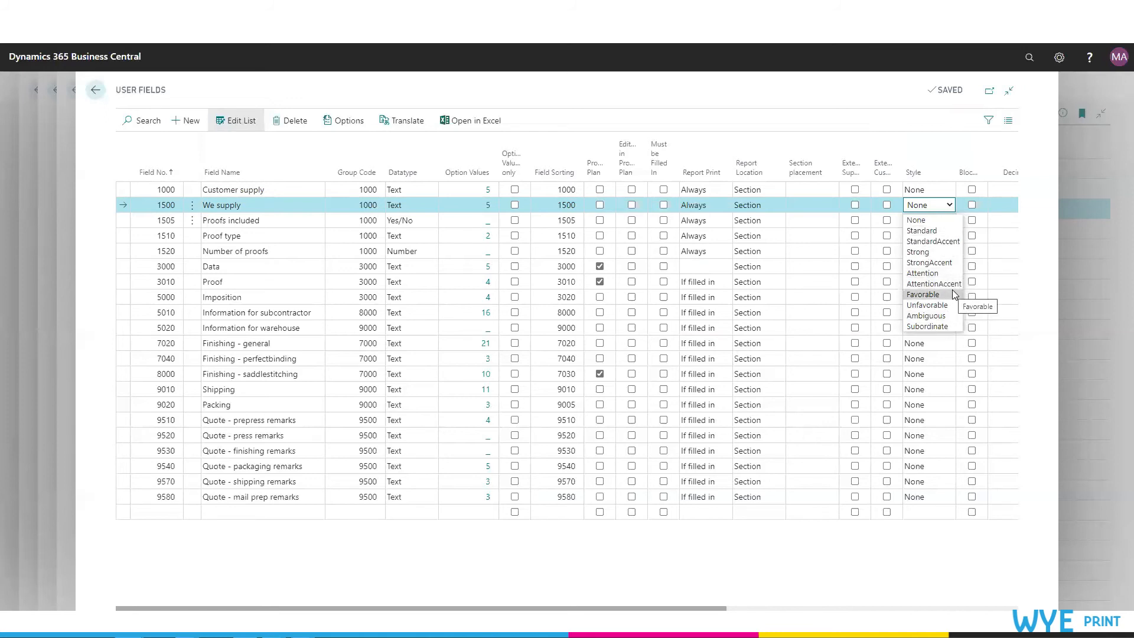
{"action": "left_click", "coordinate": [916, 220]}
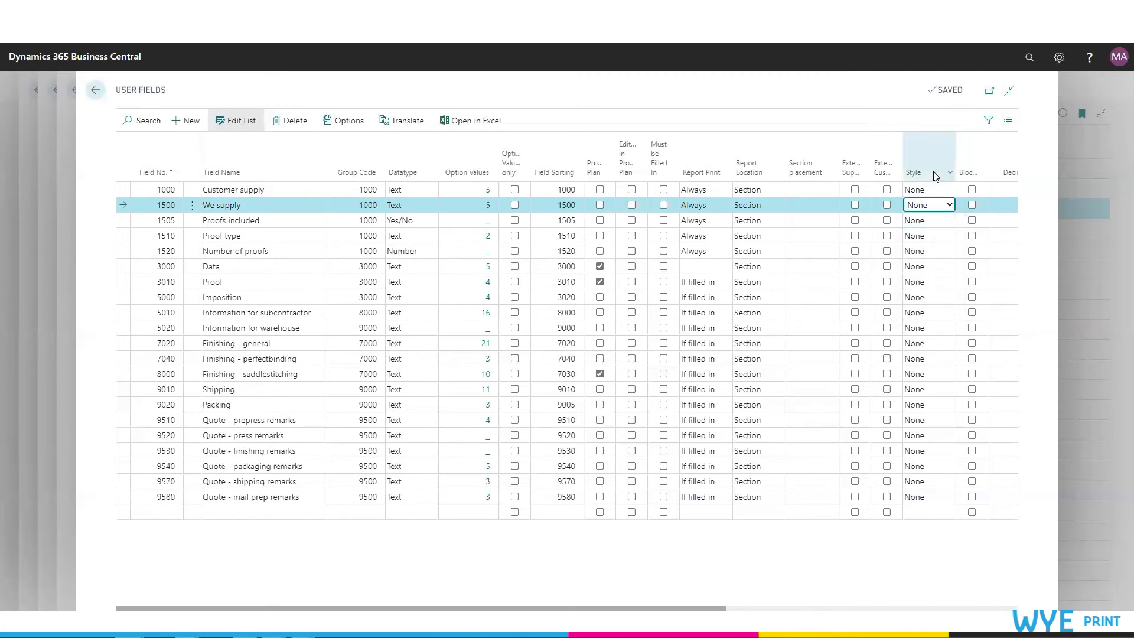
{"action": "left_click_drag", "start_coordinate": [682, 609], "coordinate": [973, 609]}
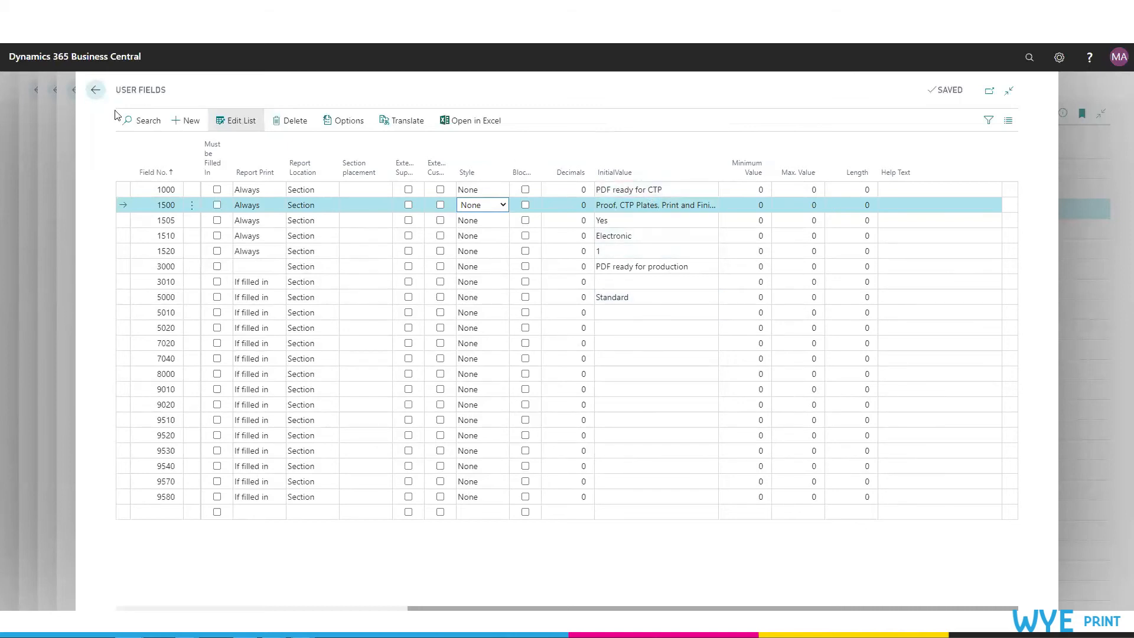
Step: Leave the setup, open request case 147 and view its case-level user fields
{"action": "left_click", "coordinate": [96, 90]}
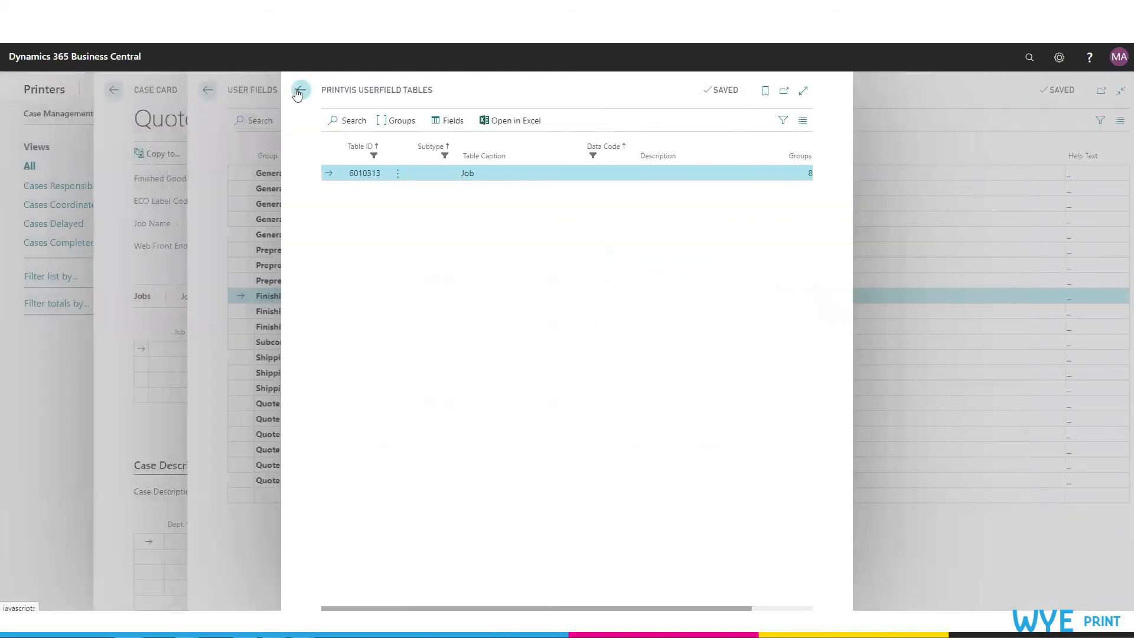
{"action": "left_click", "coordinate": [300, 91]}
{"action": "left_click", "coordinate": [95, 89]}
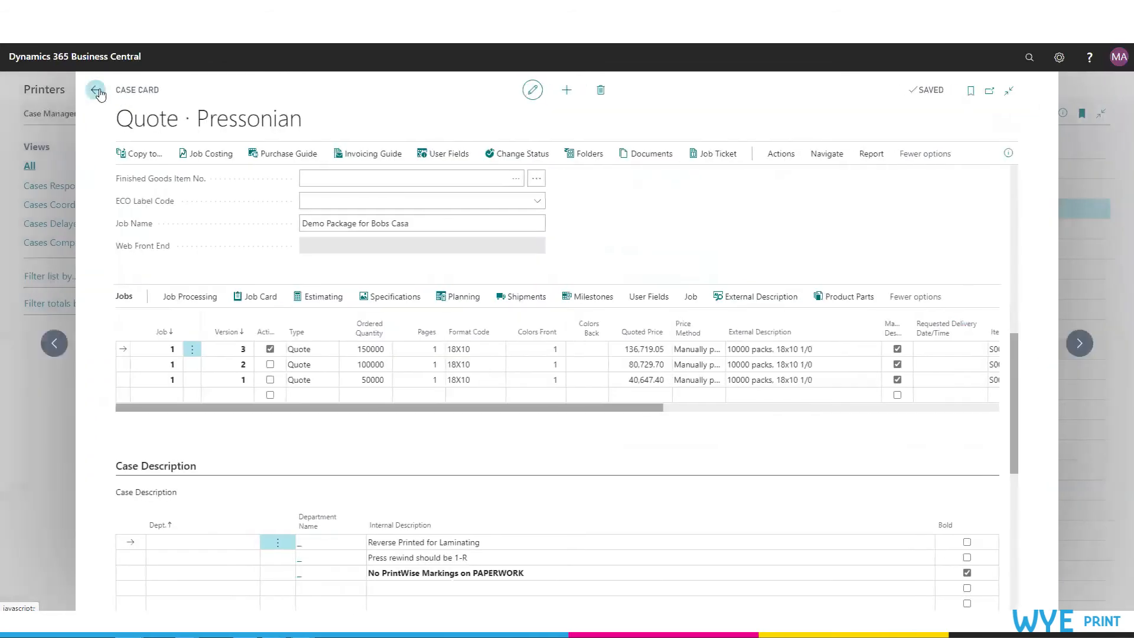
{"action": "left_click", "coordinate": [96, 85]}
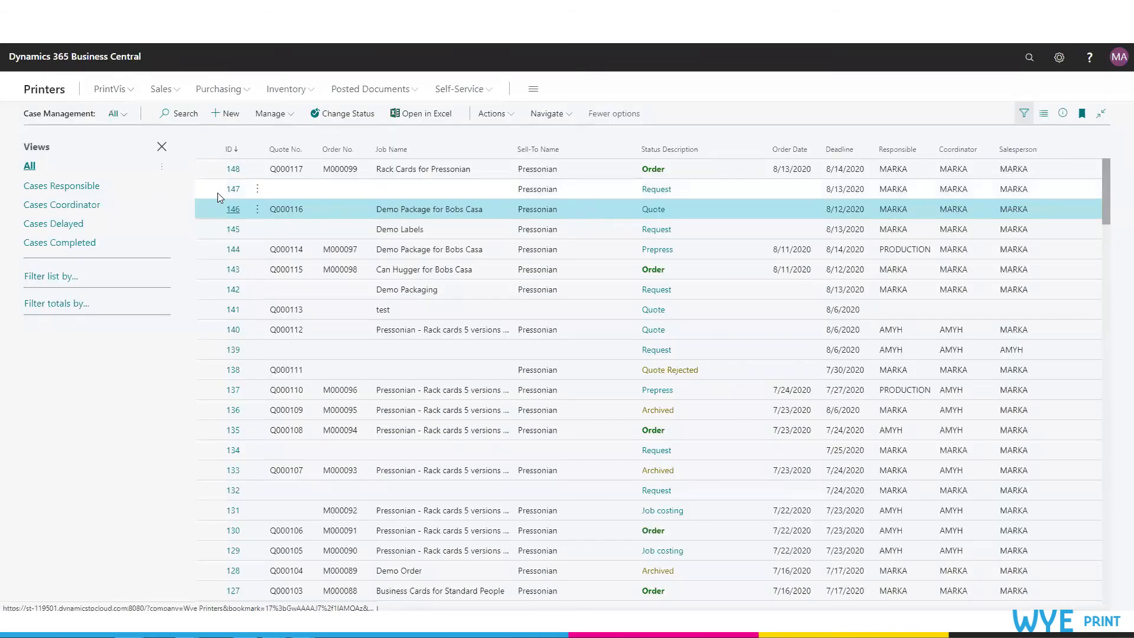
{"action": "left_click", "coordinate": [232, 190]}
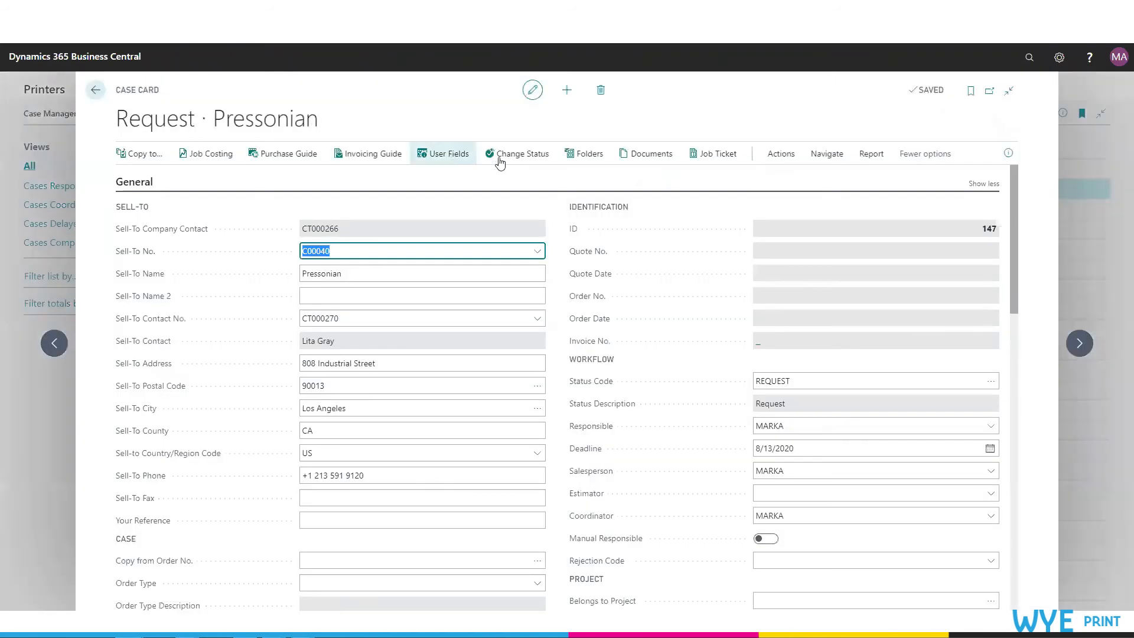
{"action": "left_click", "coordinate": [438, 161]}
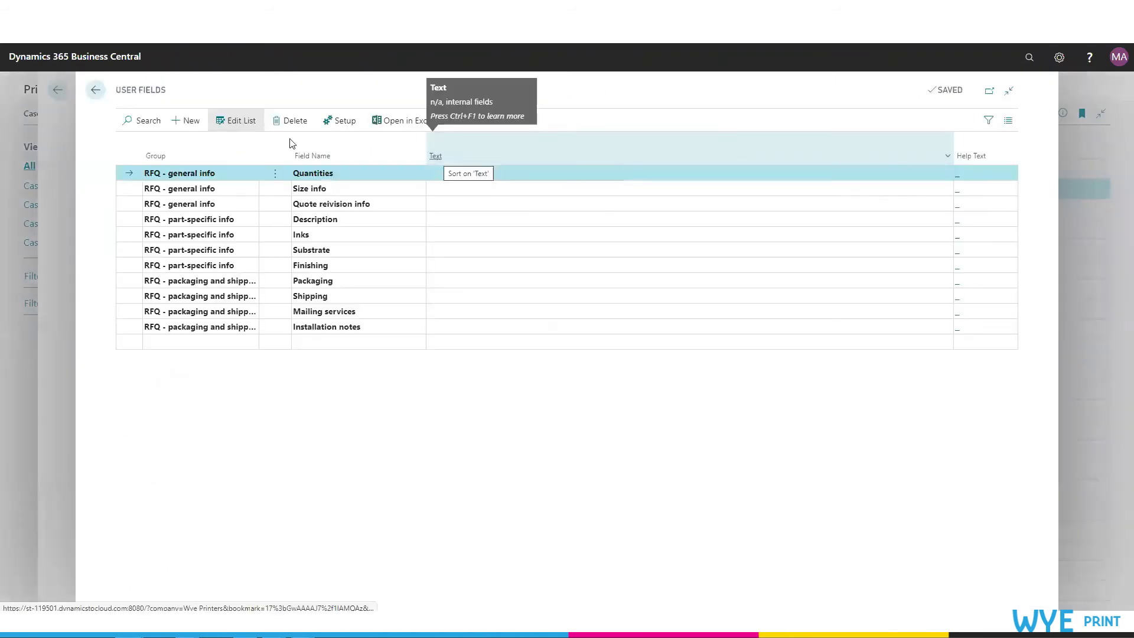
{"action": "left_click", "coordinate": [102, 92]}
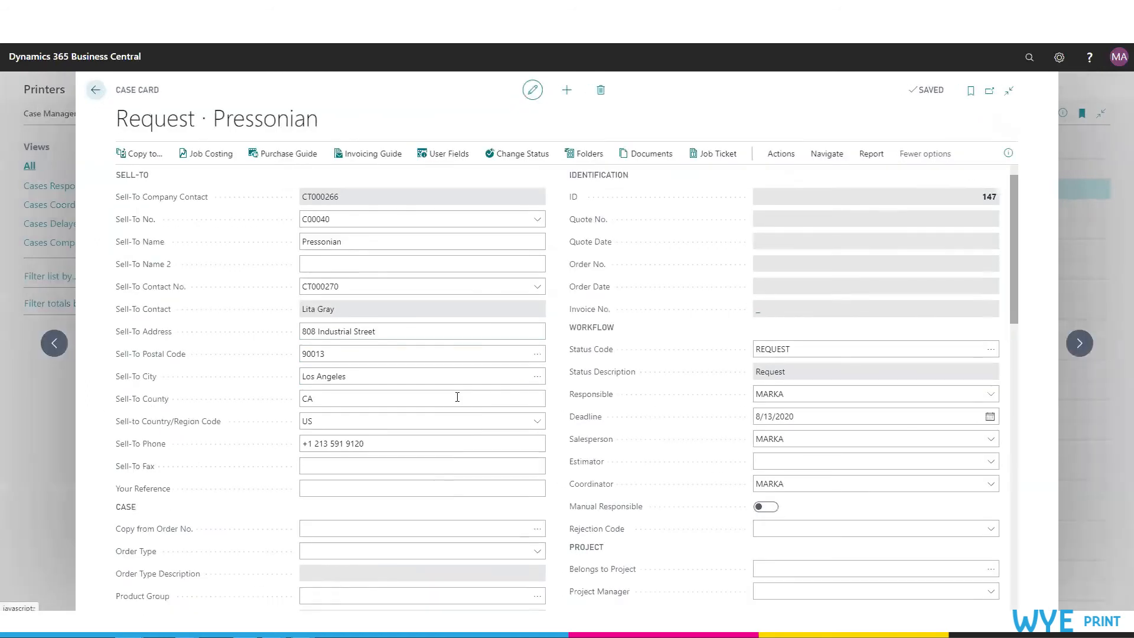
Step: Set the job's We supply user field to the DTP work, Proof, CTP Plates, Print and Finishing option instead of Proof, CTP Plates, Print and Finishing
{"action": "scroll", "coordinate": [443, 506], "scroll_direction": "down", "scroll_amount": 5}
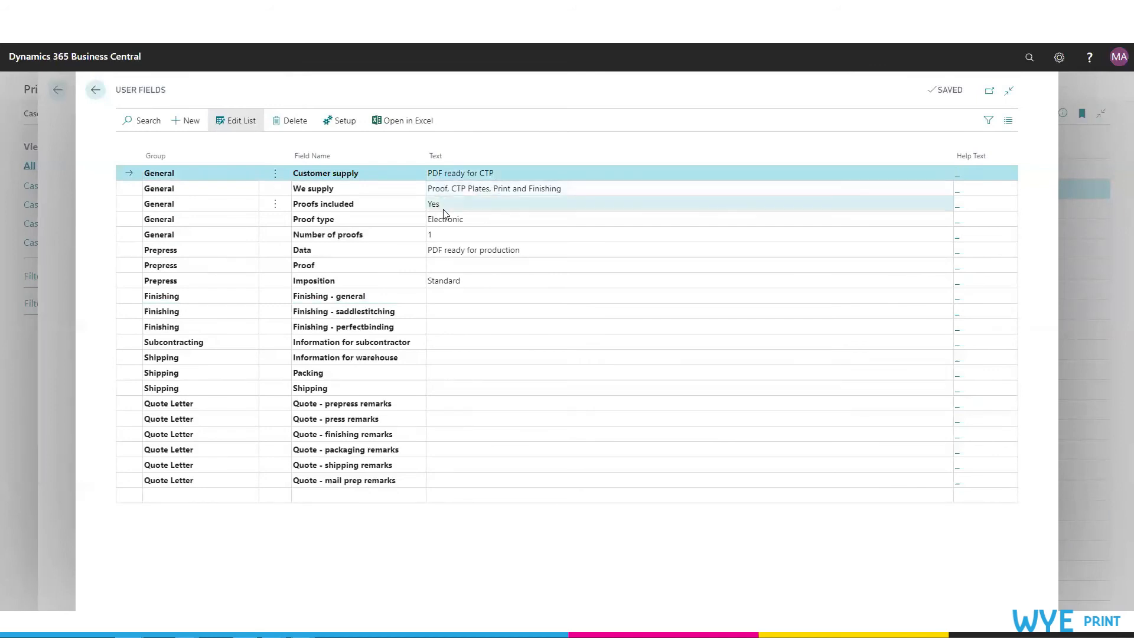
{"action": "left_click", "coordinate": [615, 192]}
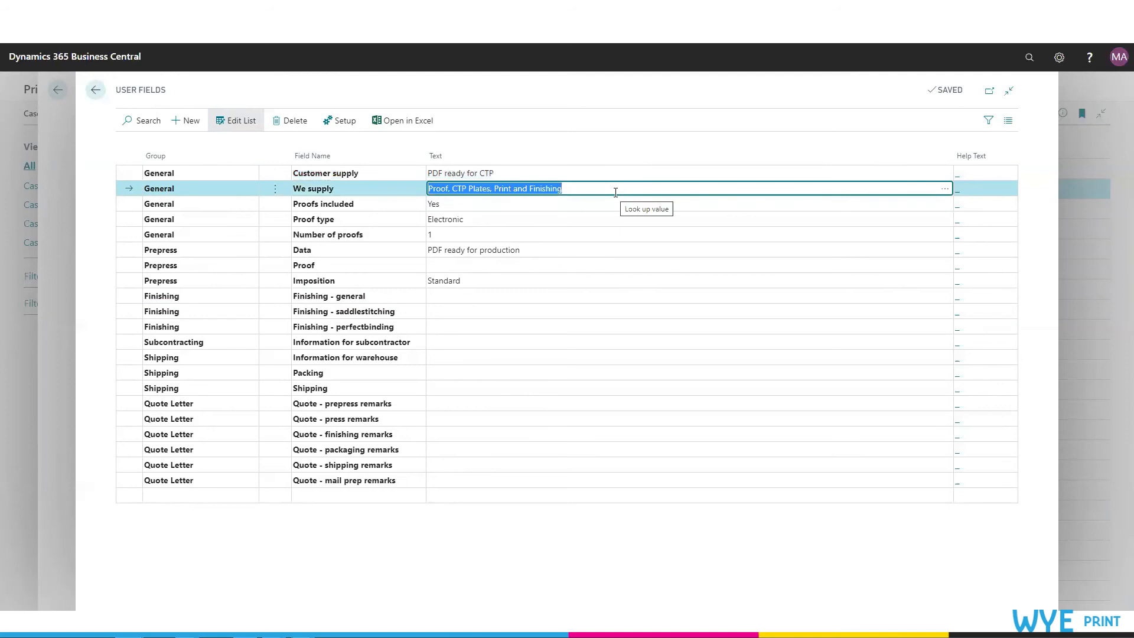
{"action": "left_click", "coordinate": [945, 188]}
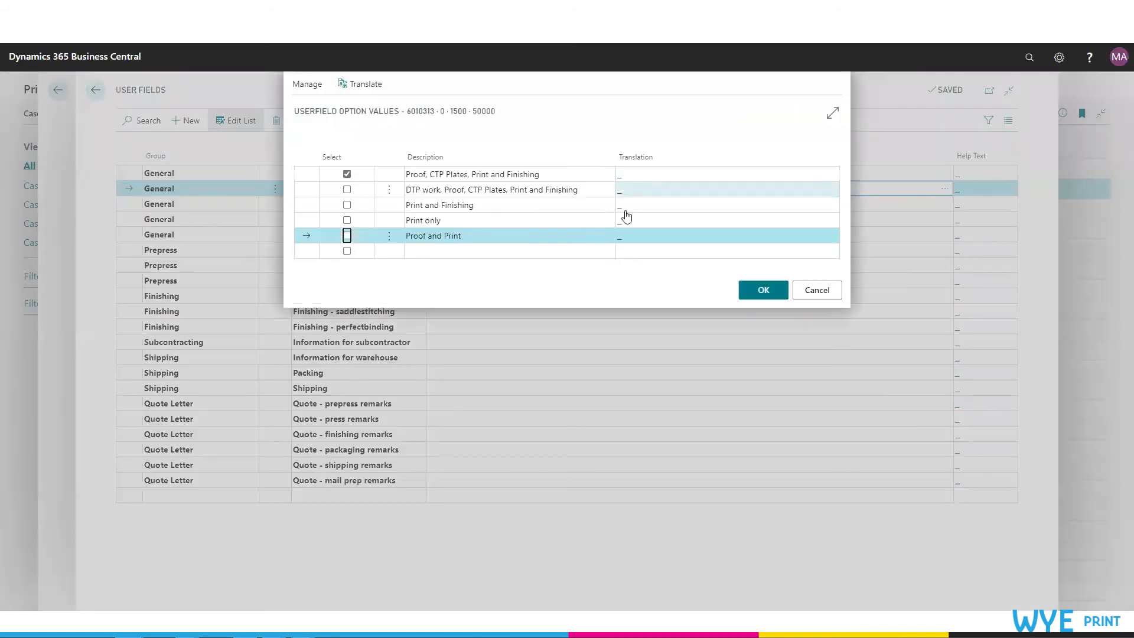
{"action": "left_click", "coordinate": [347, 189]}
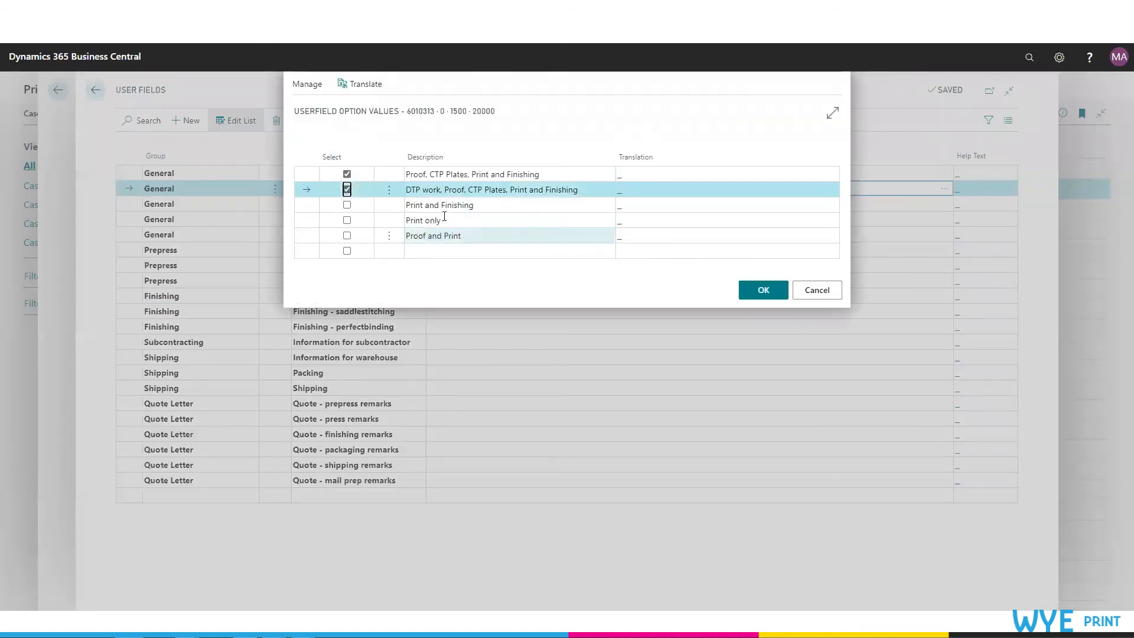
{"action": "left_click", "coordinate": [347, 174]}
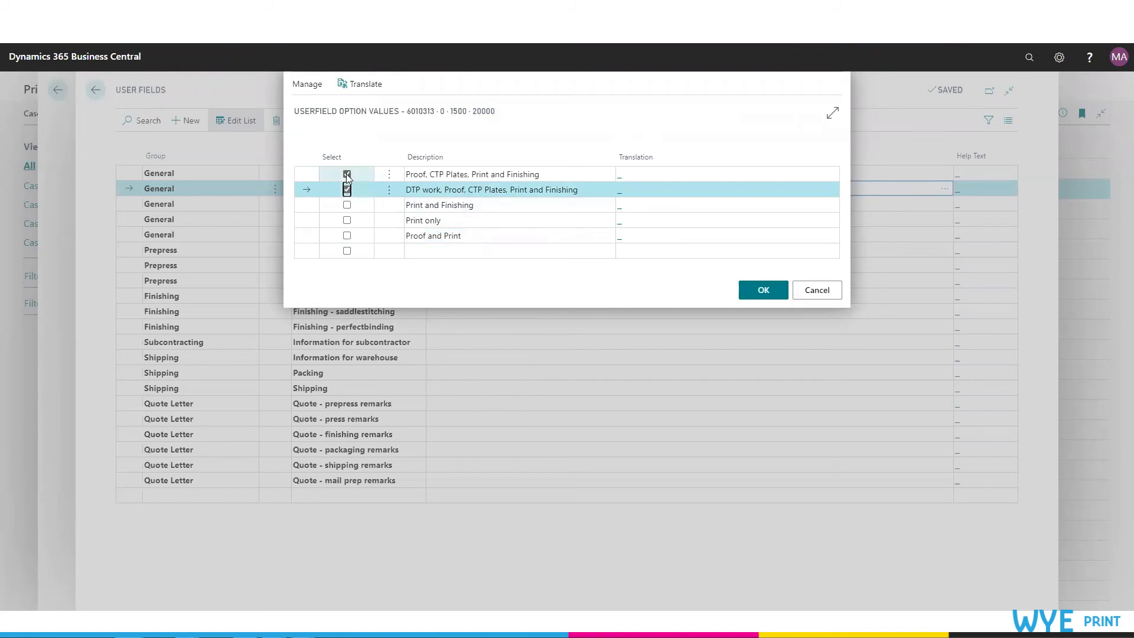
{"action": "left_click", "coordinate": [762, 290]}
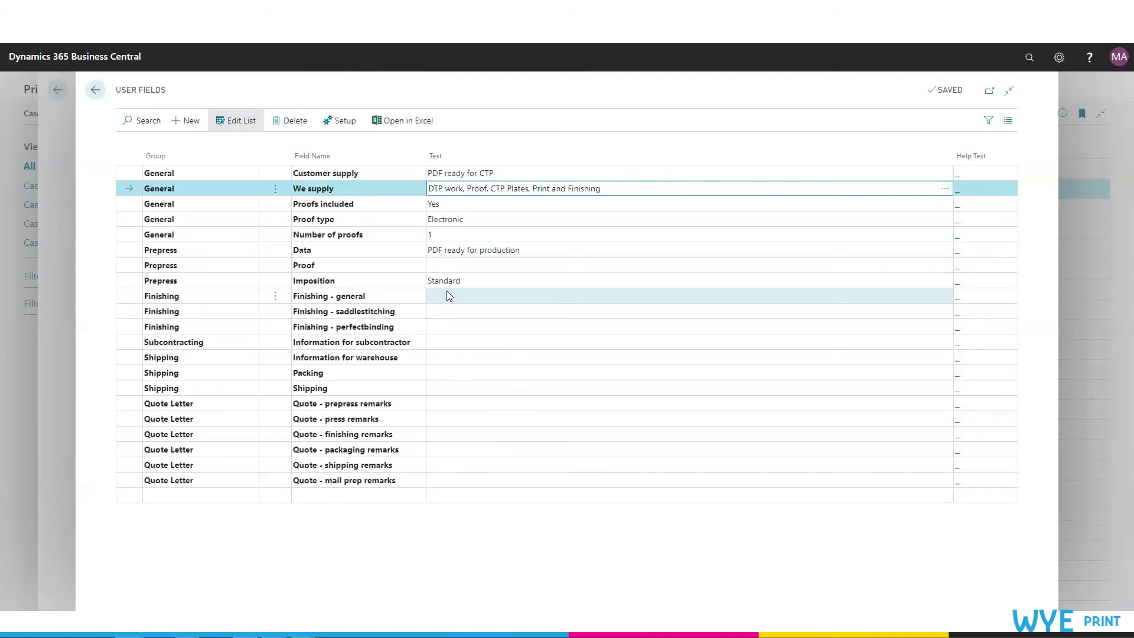
Step: Open the field definitions of the Case user field table from the case's user fields, then return to the case list
{"action": "left_click", "coordinate": [94, 92]}
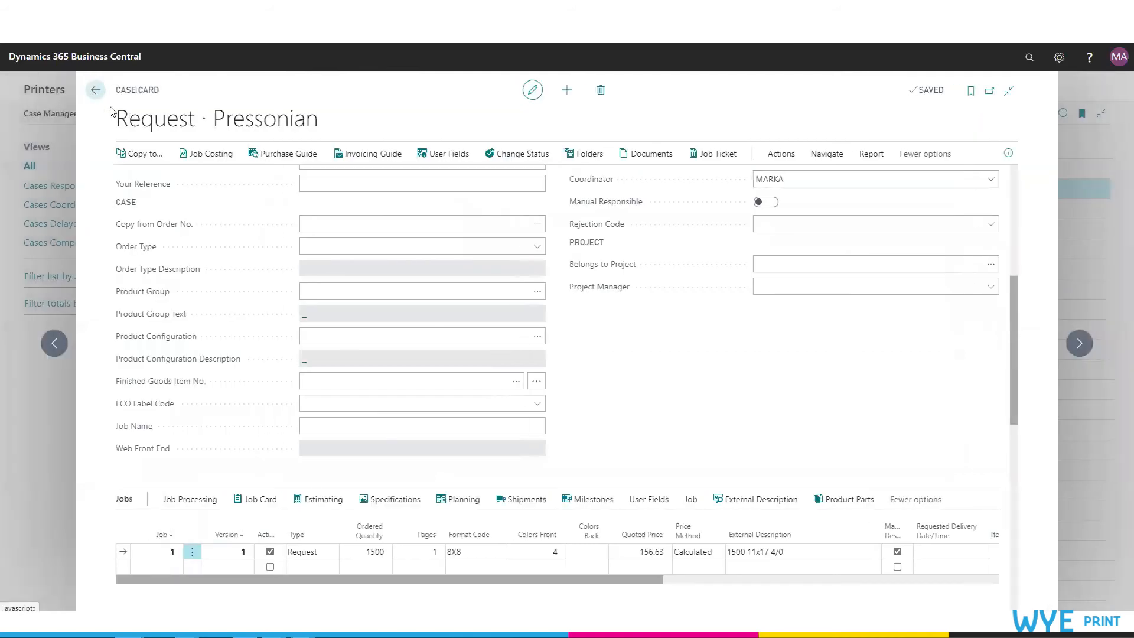
{"action": "scroll", "coordinate": [614, 286], "scroll_direction": "up", "scroll_amount": 6}
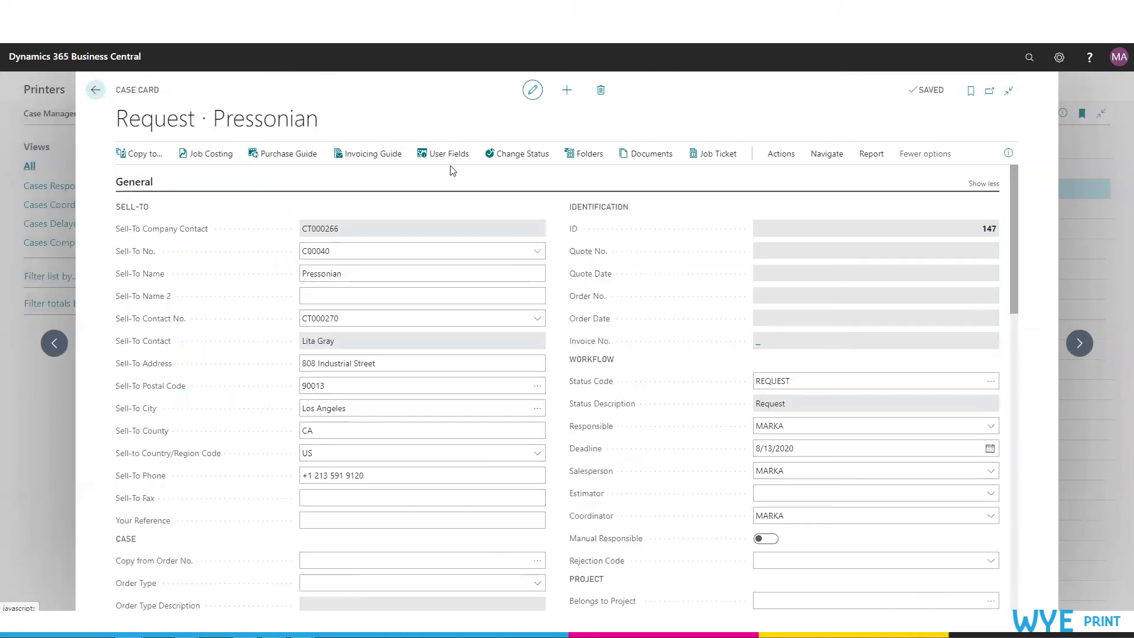
{"action": "left_click", "coordinate": [448, 155]}
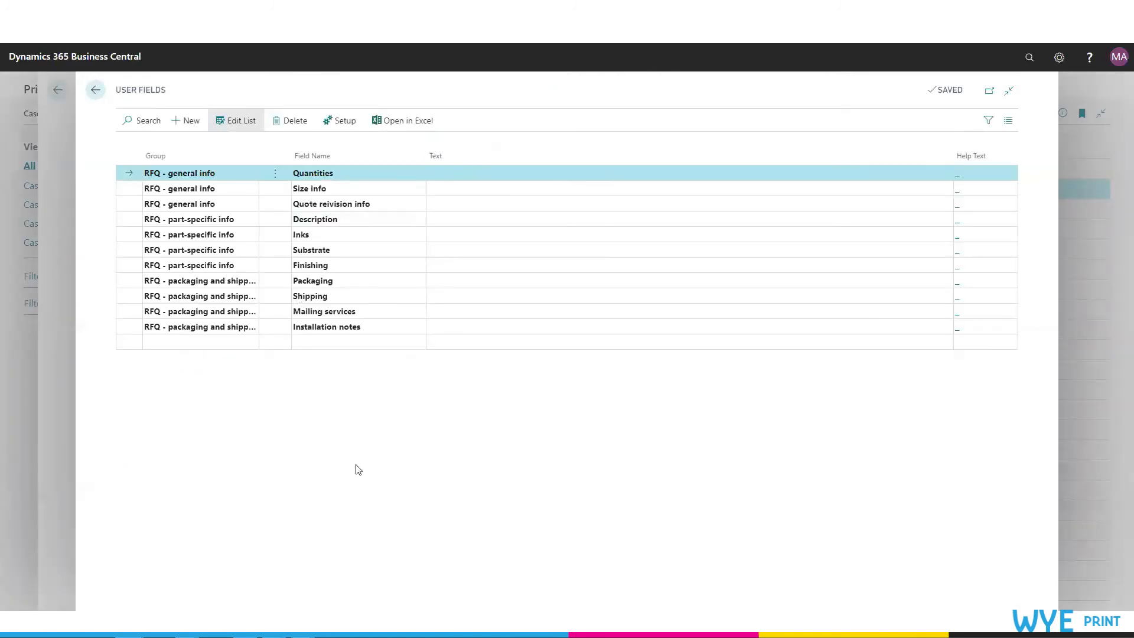
{"action": "left_click", "coordinate": [346, 126]}
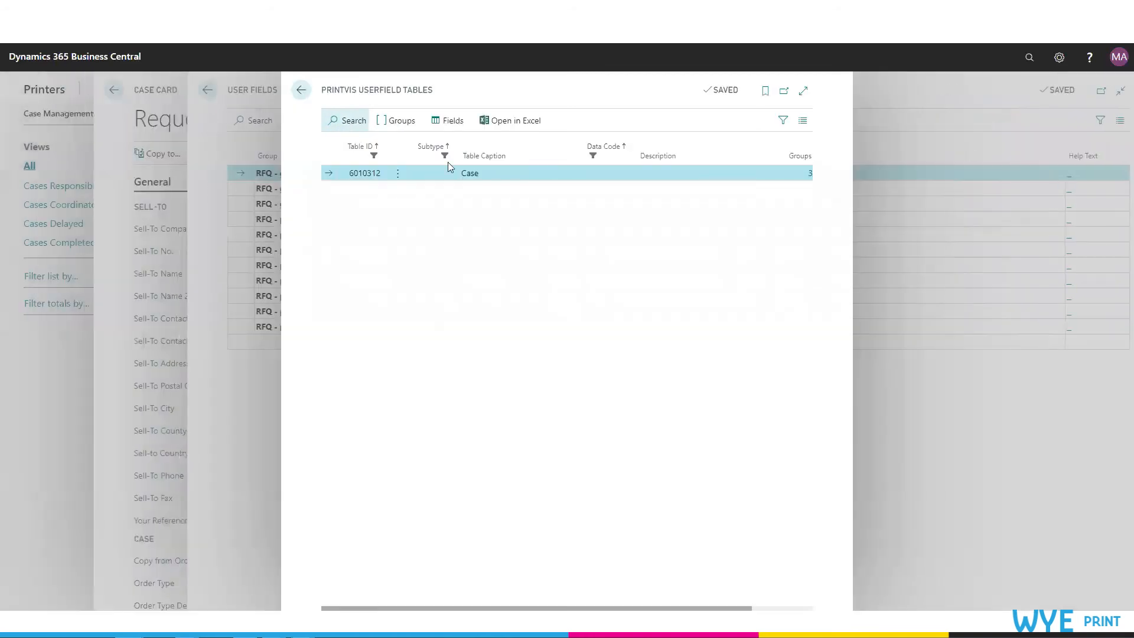
{"action": "left_click", "coordinate": [454, 122]}
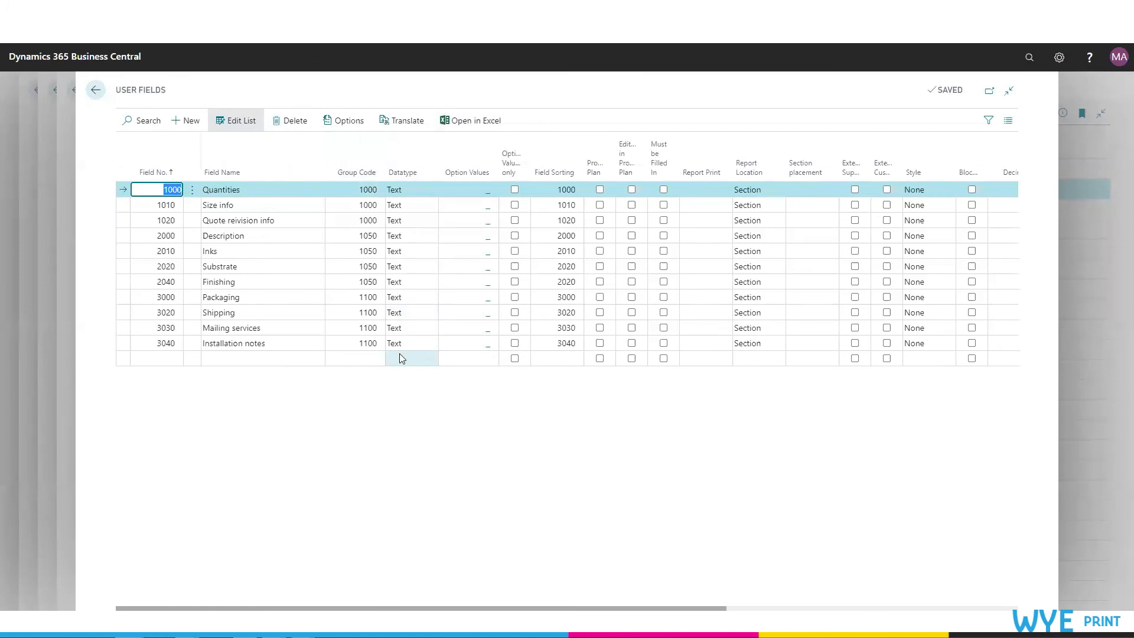
{"action": "left_click", "coordinate": [96, 91]}
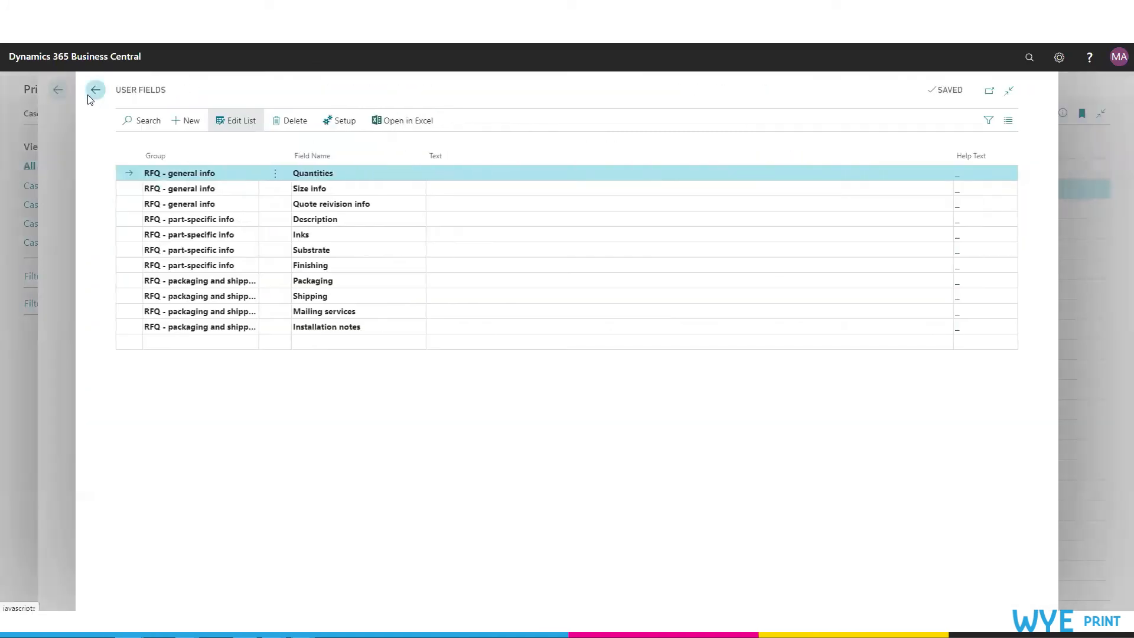
{"action": "left_click", "coordinate": [90, 94]}
{"action": "left_click", "coordinate": [18, 94]}
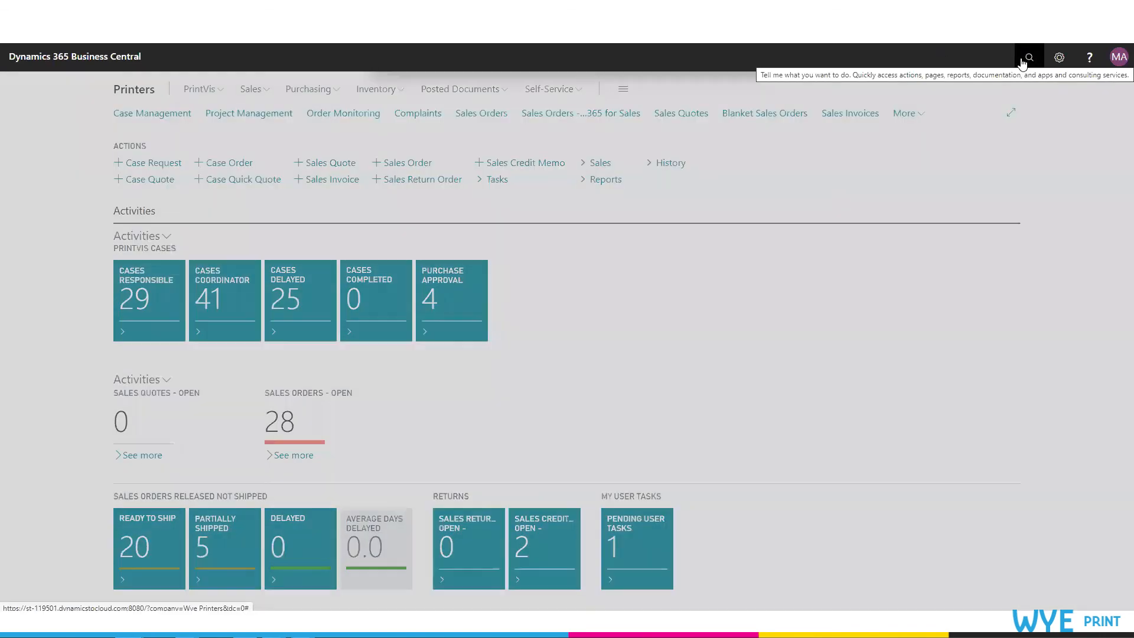
Step: Search for and open PrintVis Userfield Tables, then browse the list of tables
{"action": "left_click", "coordinate": [1026, 59]}
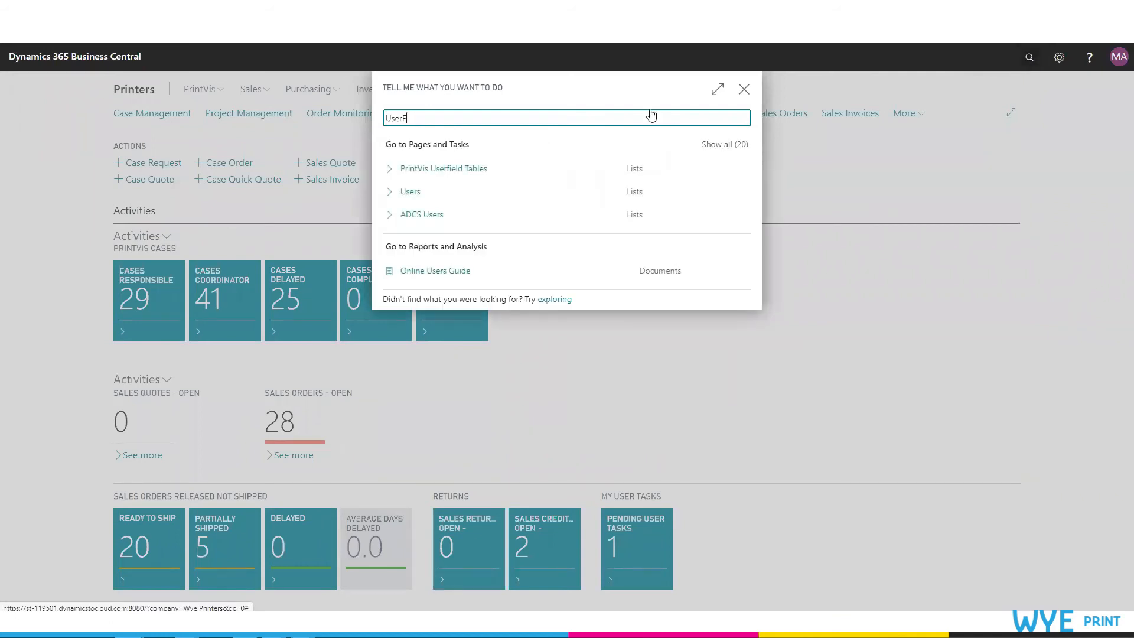
{"action": "left_click", "coordinate": [447, 170]}
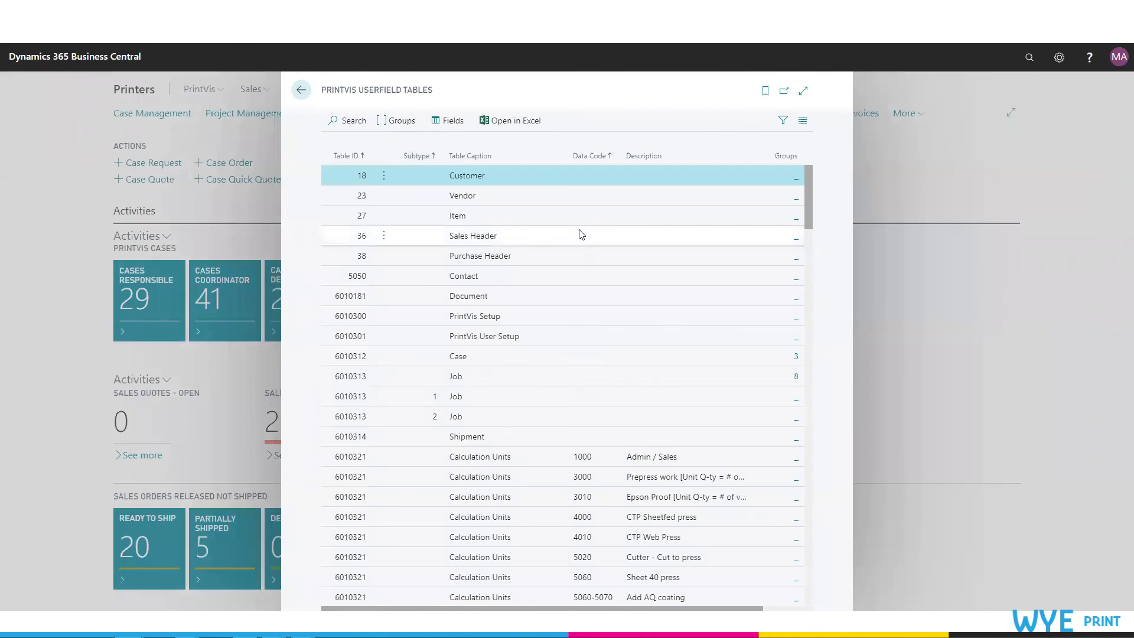
{"action": "scroll", "coordinate": [579, 233], "scroll_direction": "down", "scroll_amount": 15}
{"action": "scroll", "coordinate": [581, 233], "scroll_direction": "down", "scroll_amount": 5}
{"action": "scroll", "coordinate": [580, 233], "scroll_direction": "up", "scroll_amount": 7}
{"action": "scroll", "coordinate": [579, 220], "scroll_direction": "down", "scroll_amount": 6}
{"action": "scroll", "coordinate": [579, 219], "scroll_direction": "up", "scroll_amount": 18}
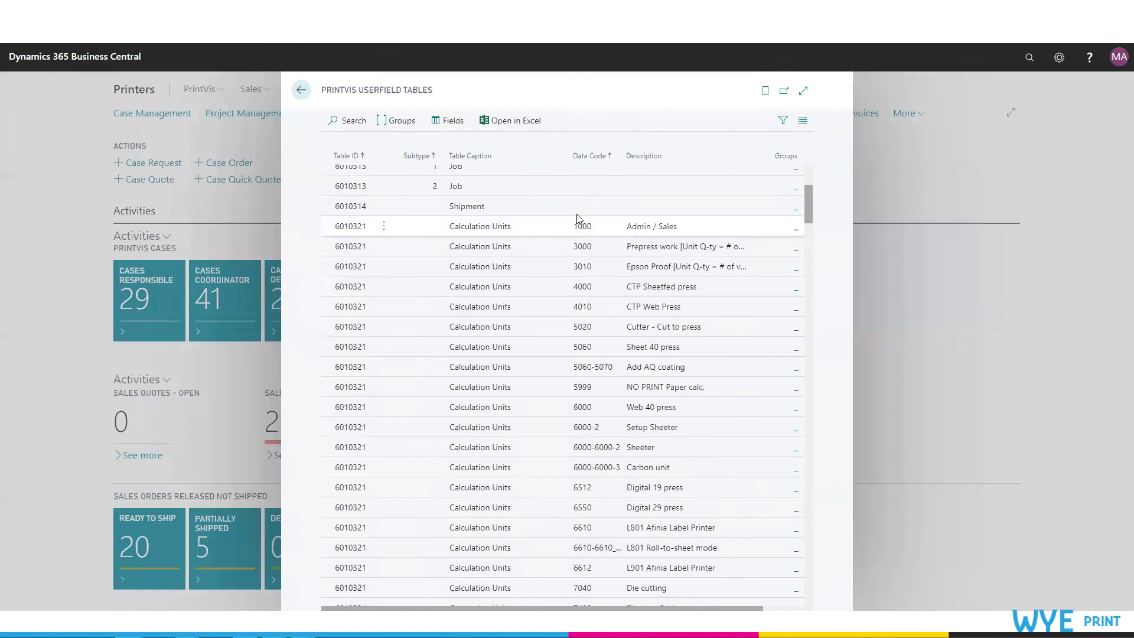
Step: Open the field definitions of the Case table and of the Job table with subtype 1
{"action": "left_click", "coordinate": [346, 357]}
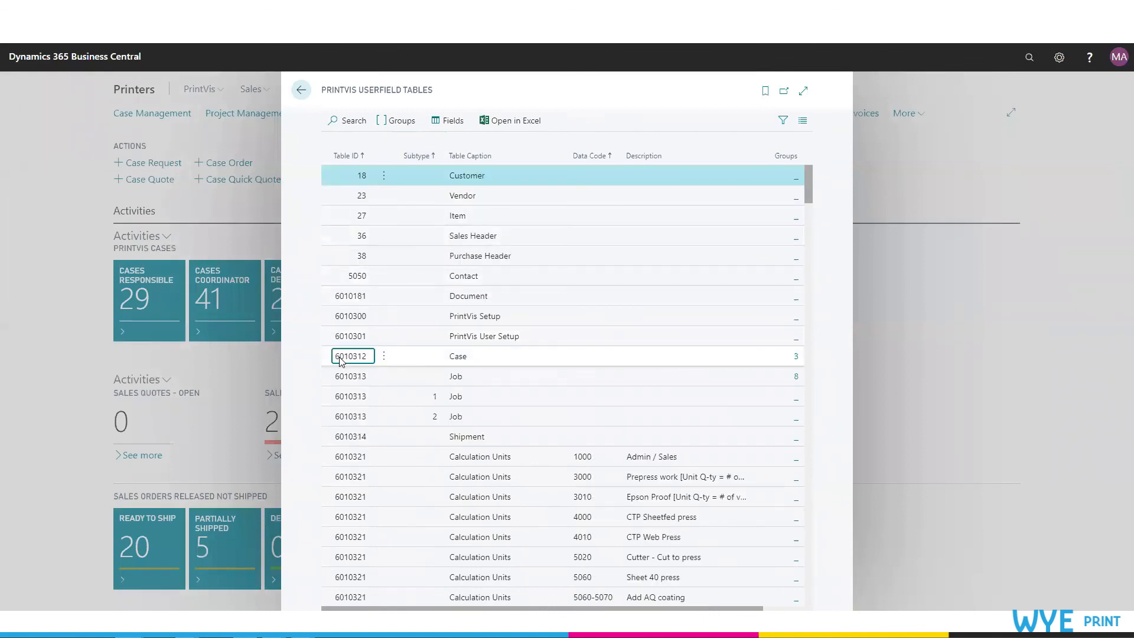
{"action": "left_click", "coordinate": [449, 121]}
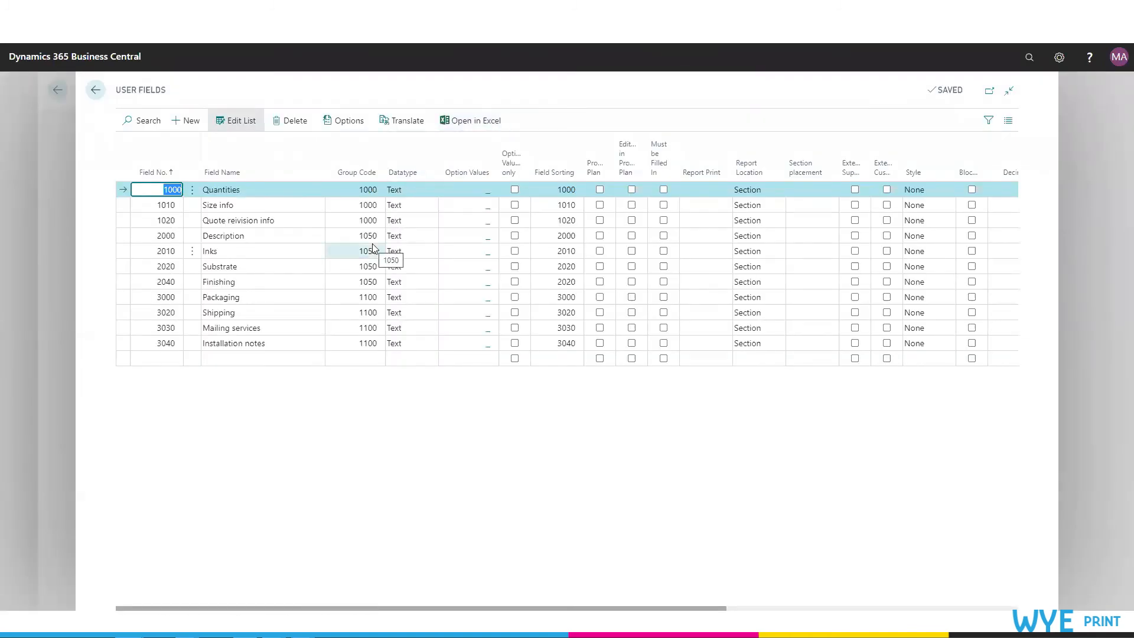
{"action": "left_click", "coordinate": [96, 92]}
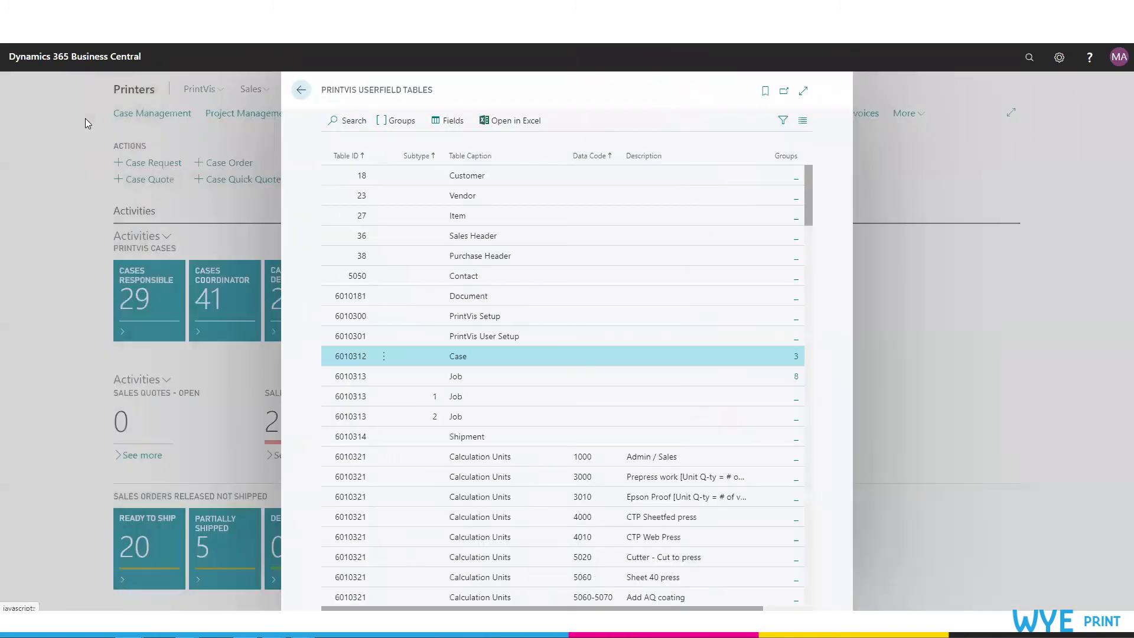
{"action": "left_click", "coordinate": [334, 397]}
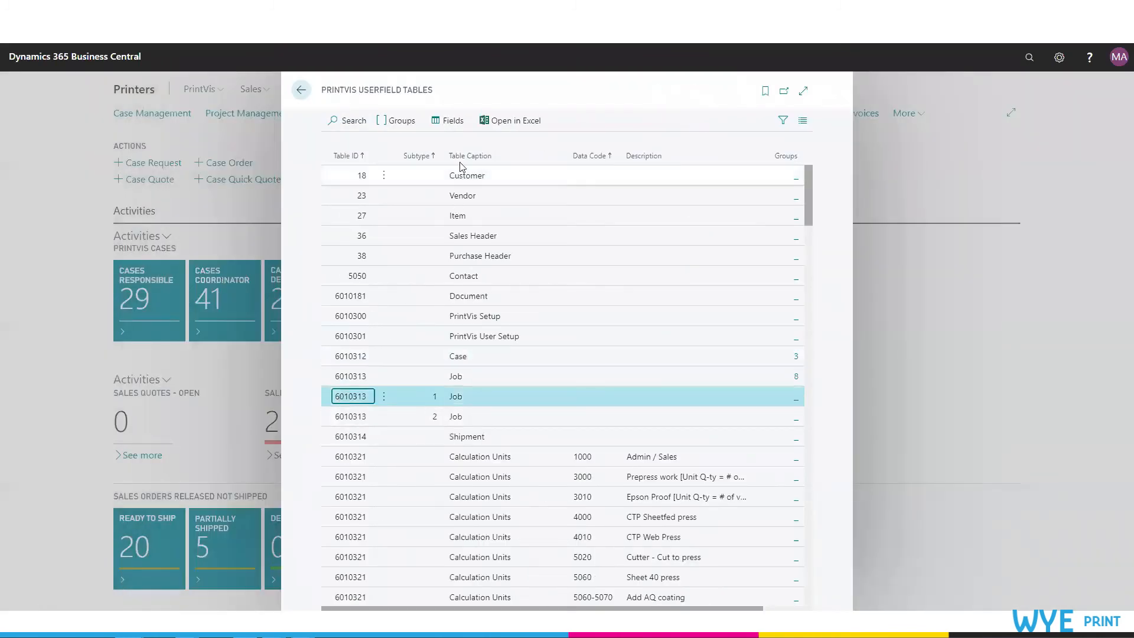
{"action": "left_click", "coordinate": [460, 142]}
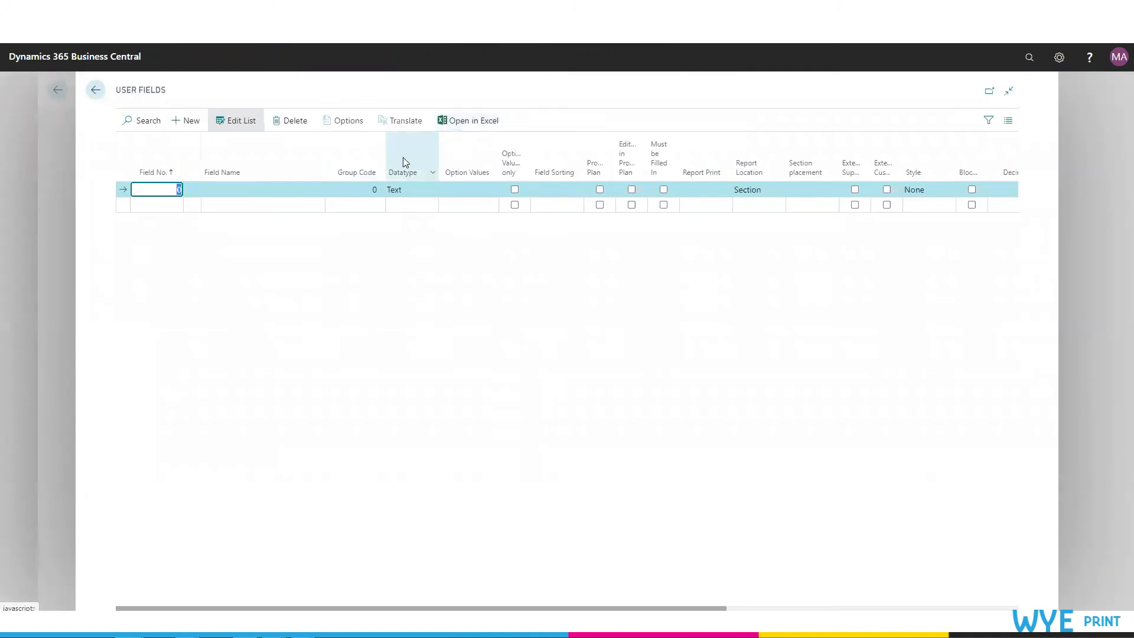
{"action": "left_click", "coordinate": [95, 90]}
Step: Open the Job table's field definitions and then its user field groups
{"action": "left_click", "coordinate": [326, 378]}
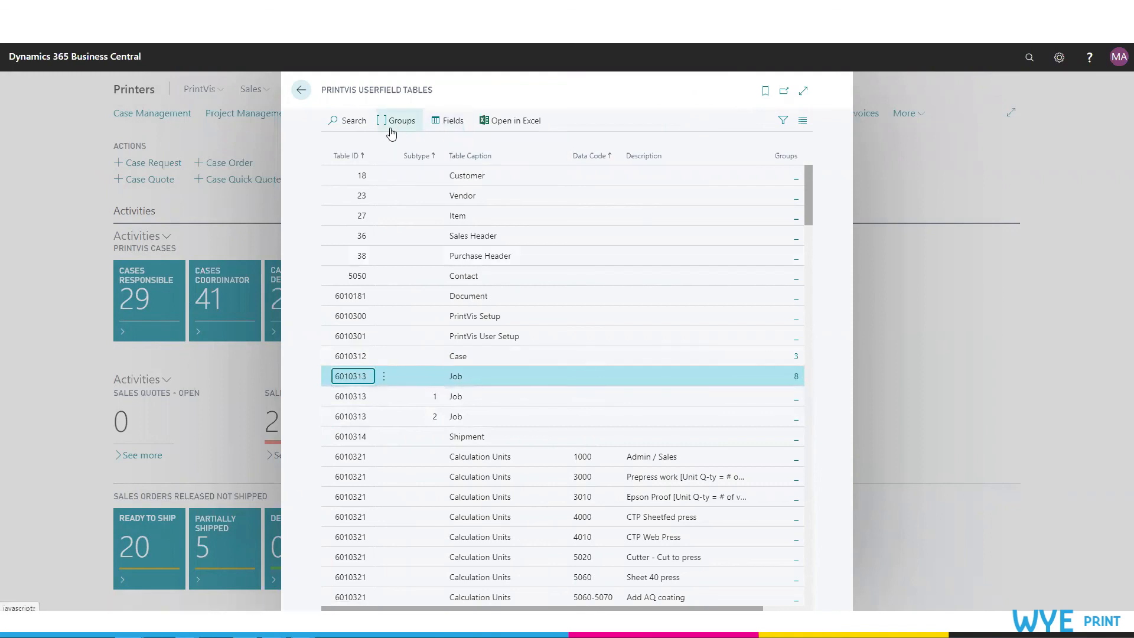
{"action": "left_click", "coordinate": [452, 128]}
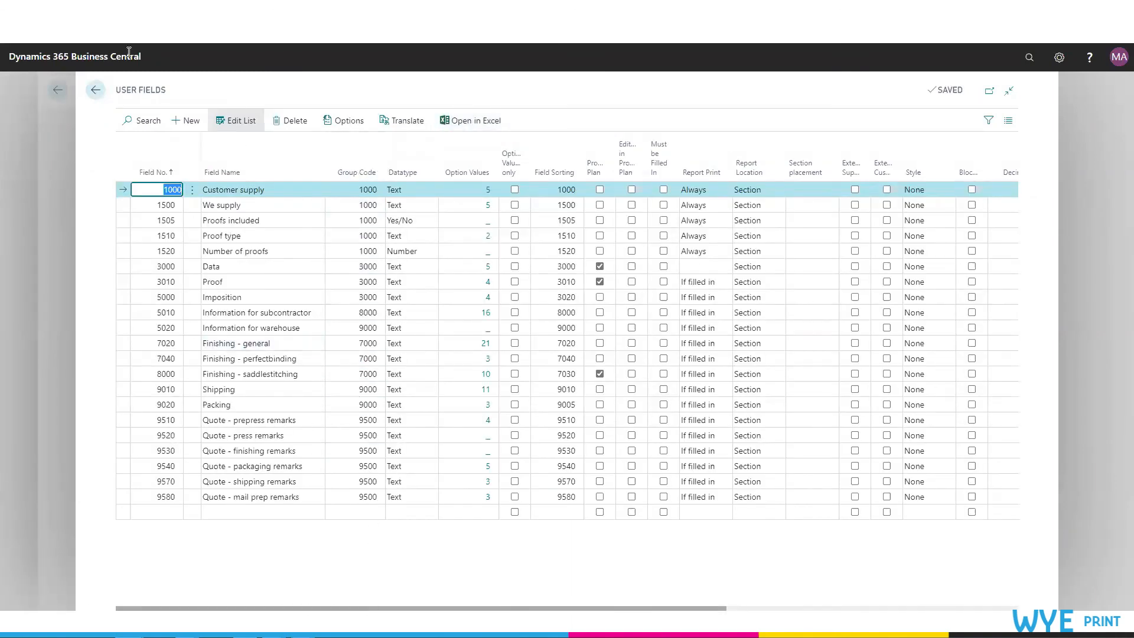
{"action": "left_click", "coordinate": [96, 90]}
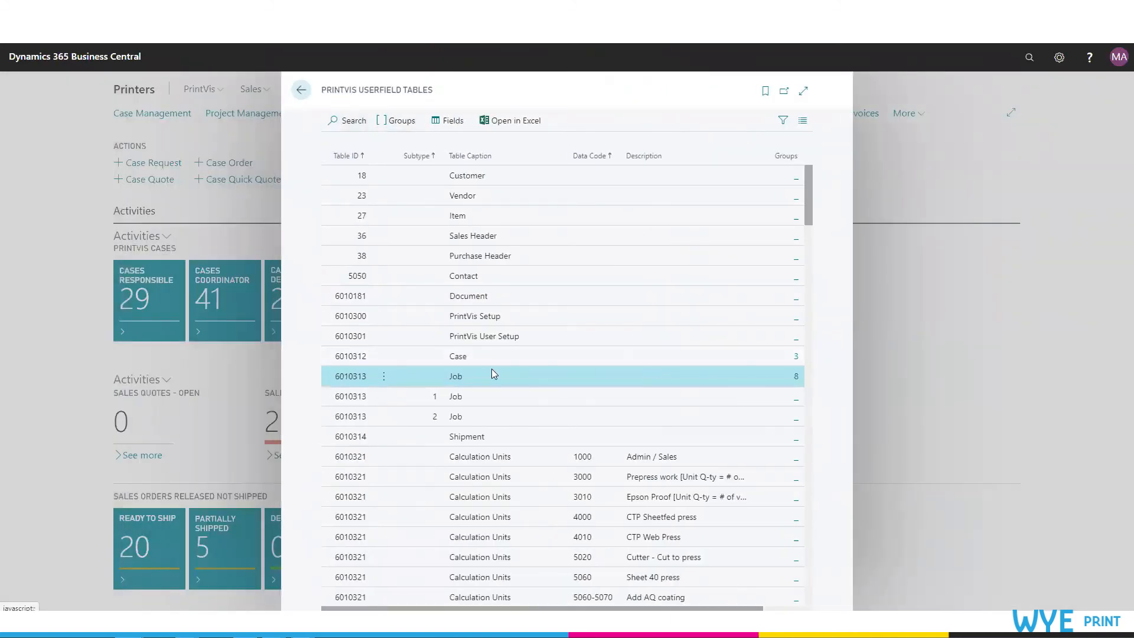
{"action": "left_click", "coordinate": [397, 122]}
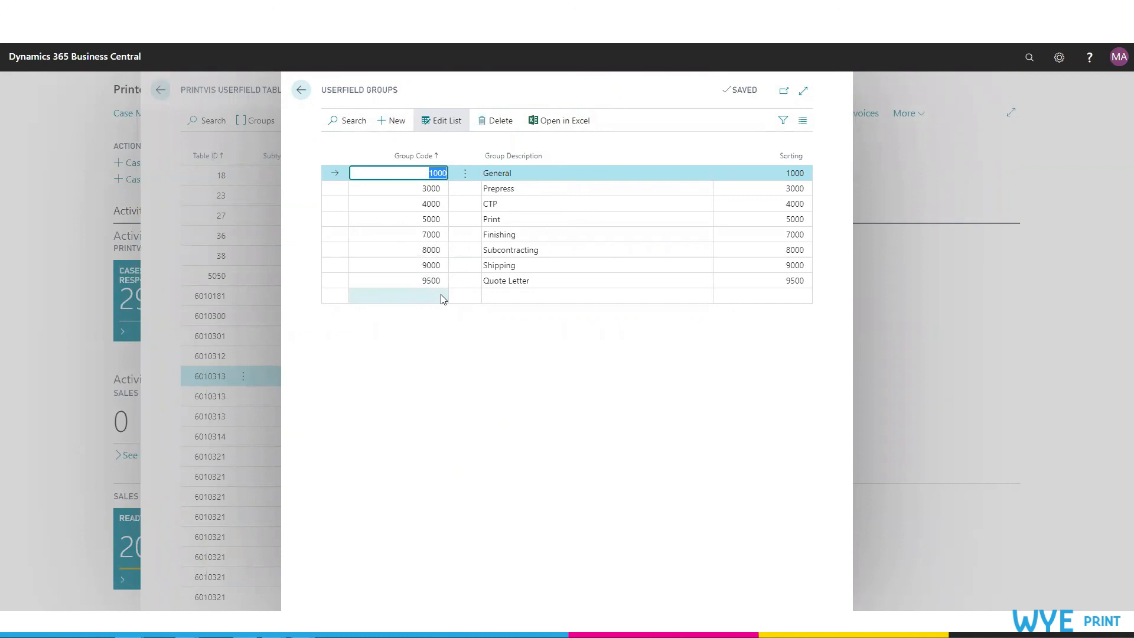
Step: Add a new user field group to the Job table with group code 9600 and description Demo
{"action": "left_click", "coordinate": [444, 297]}
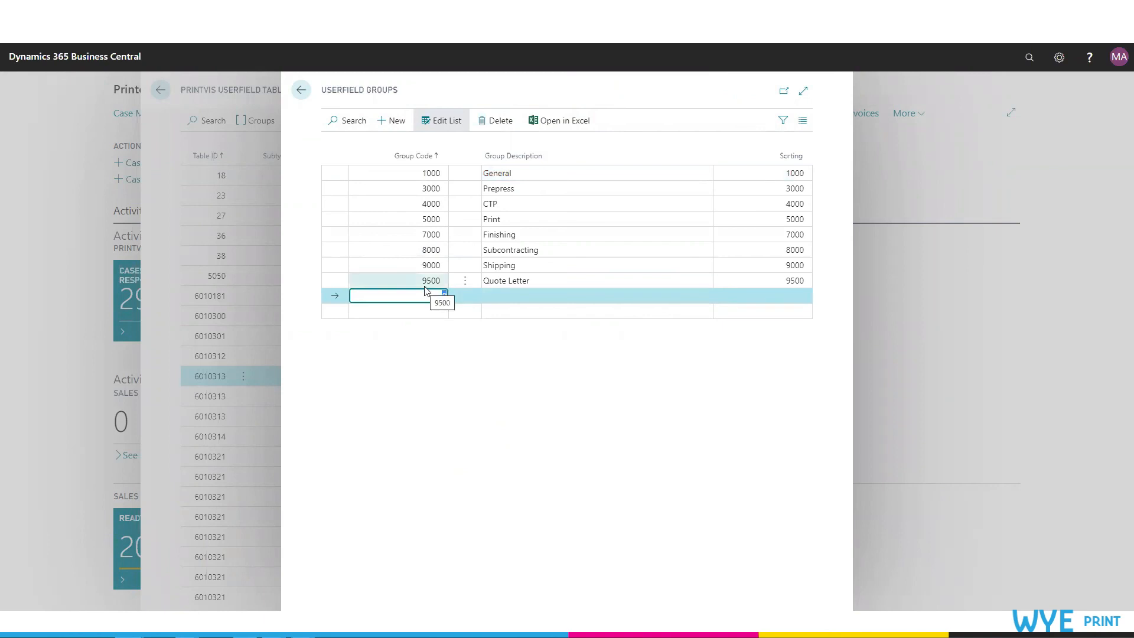
{"action": "left_click", "coordinate": [501, 292]}
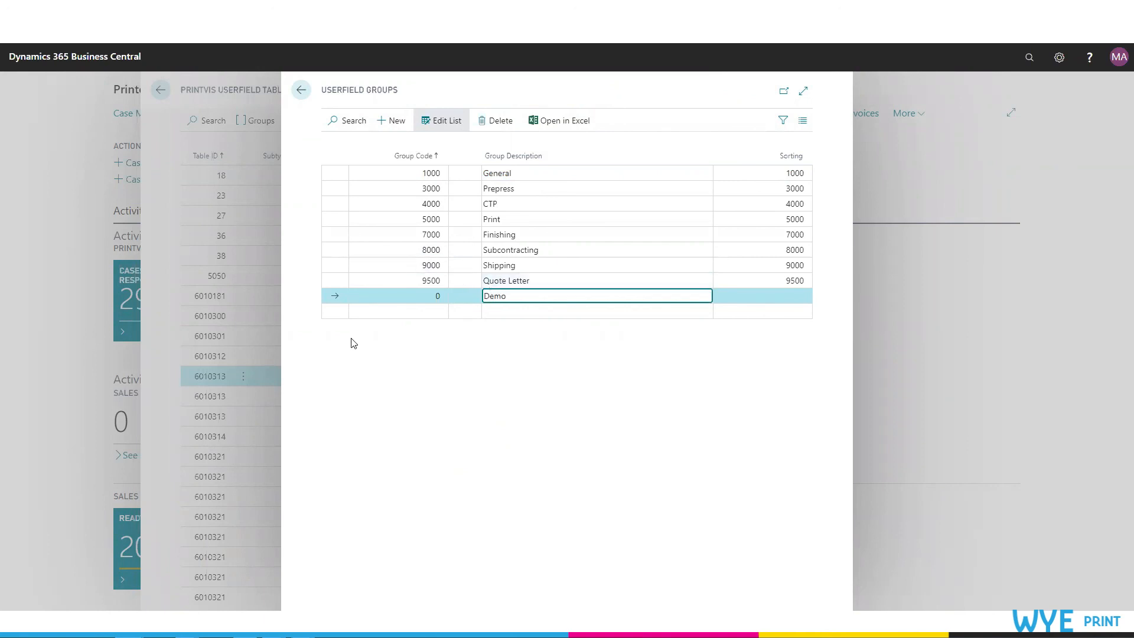
{"action": "left_click", "coordinate": [433, 302]}
{"action": "key", "text": "BackSpace"}
{"action": "type", "text": "9501"}
{"action": "key", "text": "Tab"}
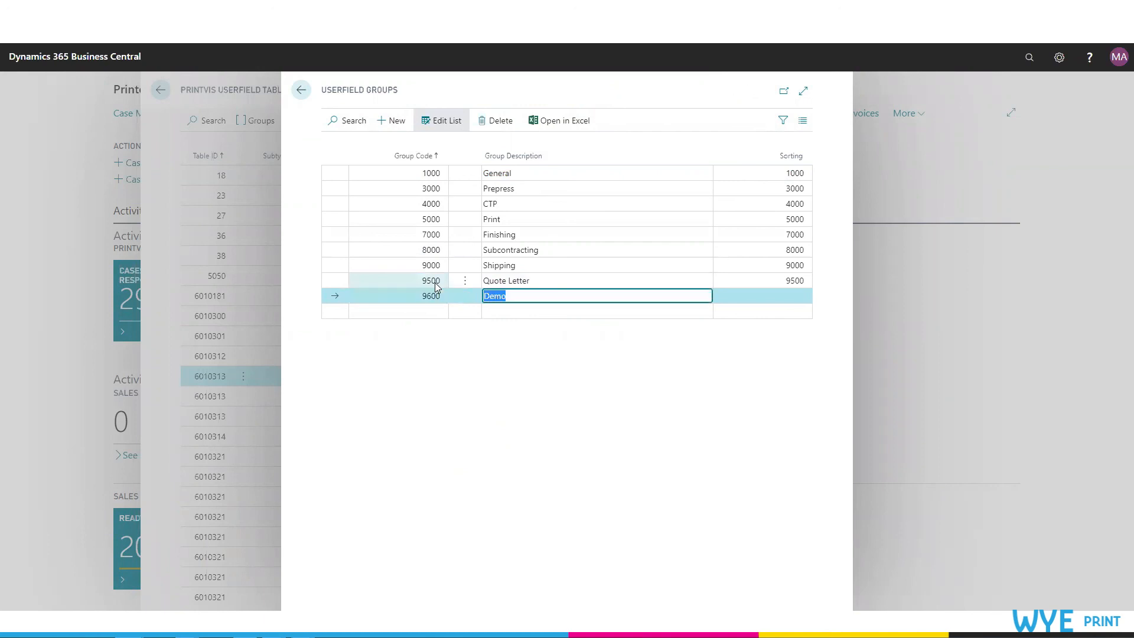
{"action": "key", "text": "shift+Tab"}
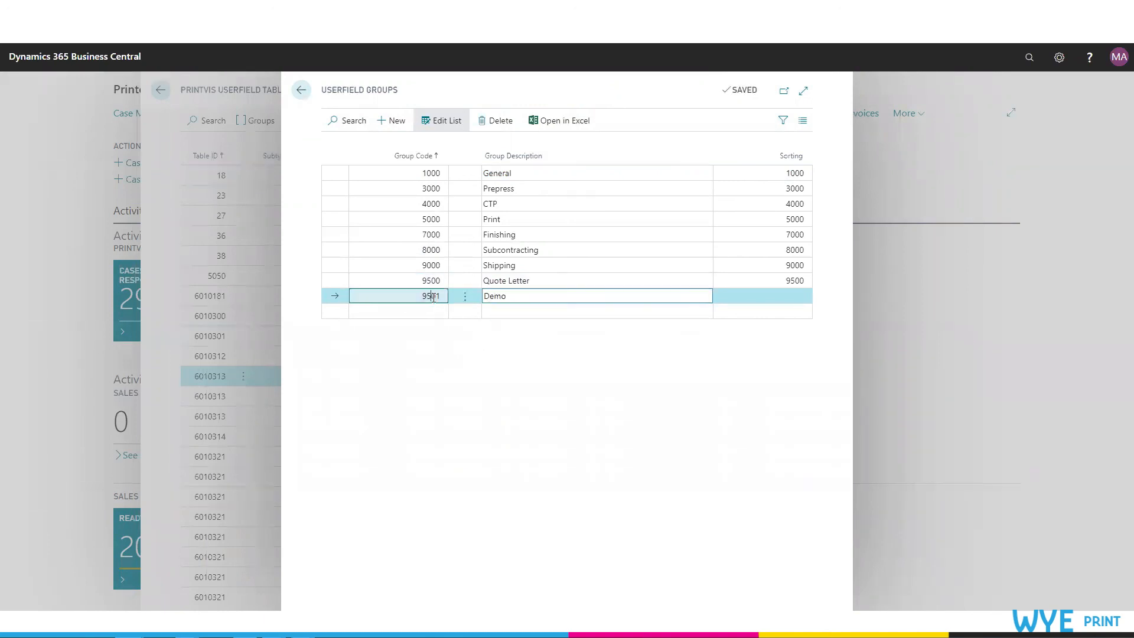
{"action": "type", "text": "9501"}
{"action": "key", "text": "Tab"}
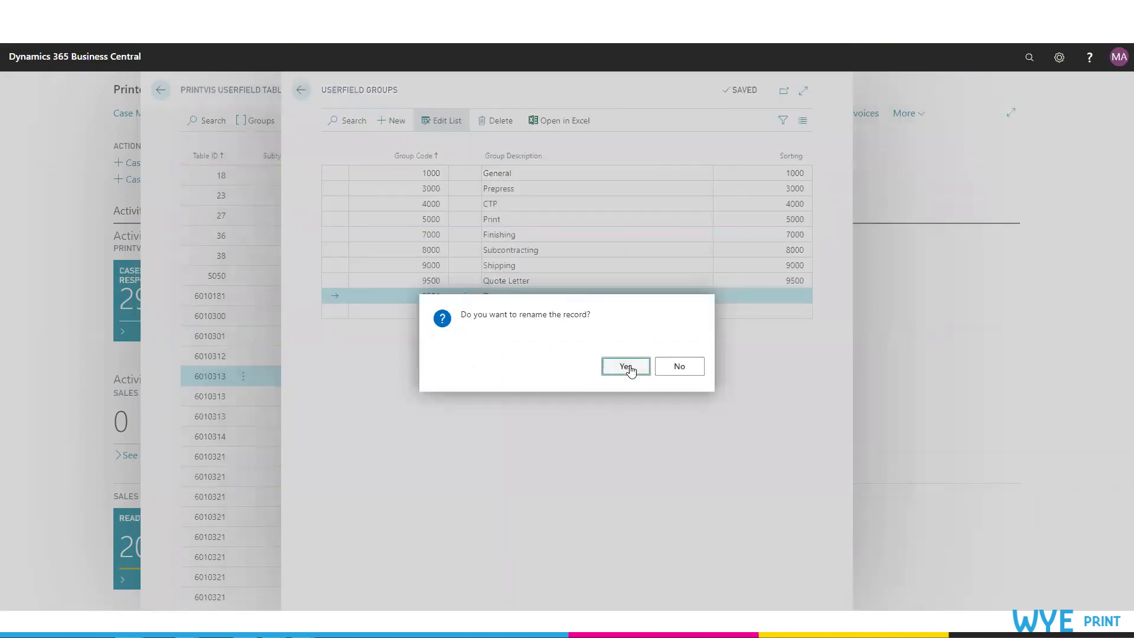
{"action": "left_click", "coordinate": [628, 368]}
Step: Set the Demo group's sorting to 9600, then return to the PrintVis Userfield Tables list
{"action": "left_click", "coordinate": [608, 312]}
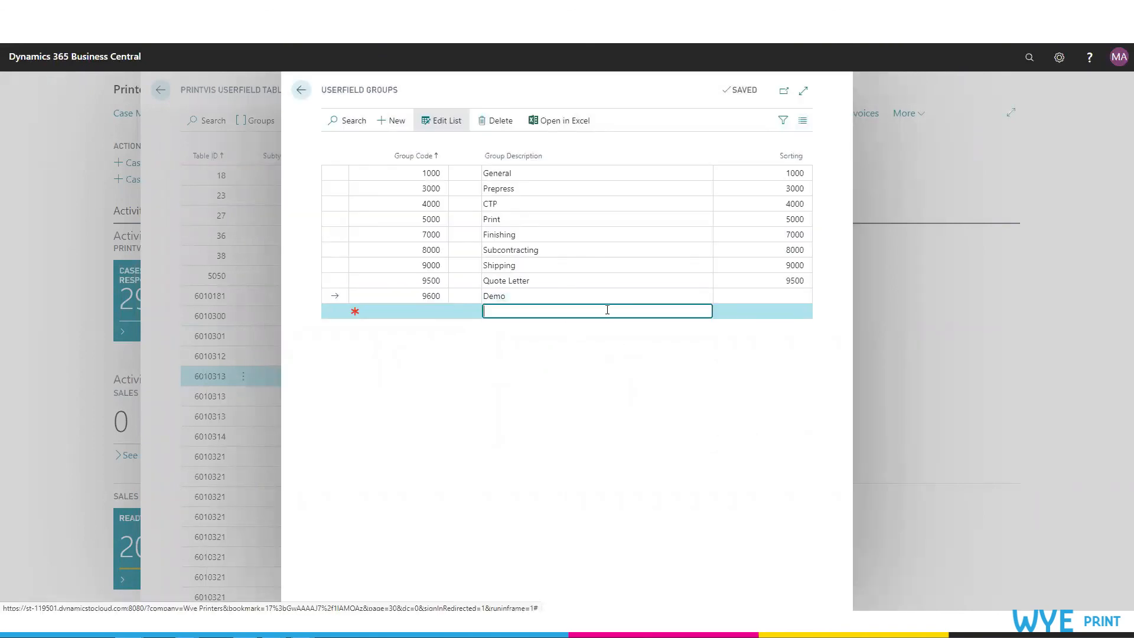
{"action": "left_click", "coordinate": [775, 296]}
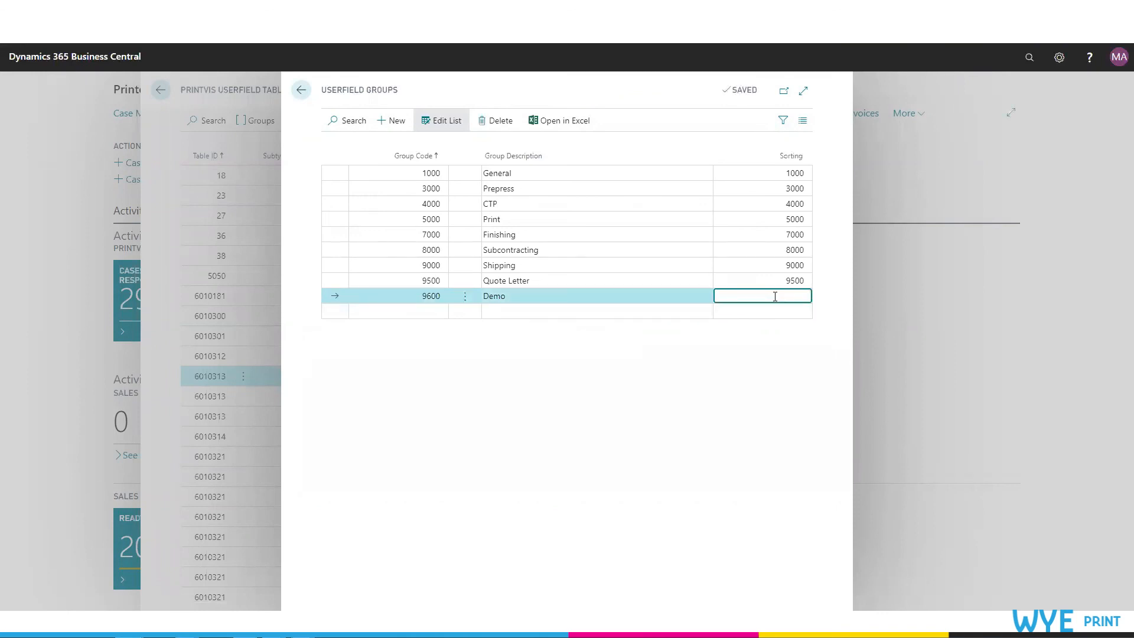
{"action": "key", "text": "Tab"}
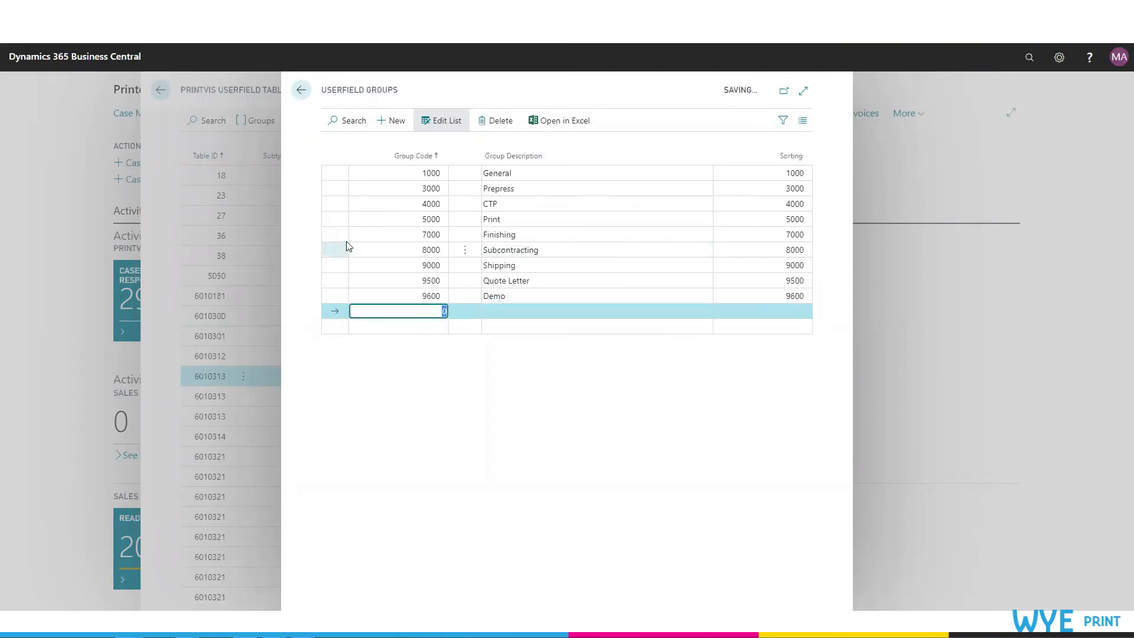
{"action": "left_click", "coordinate": [302, 90]}
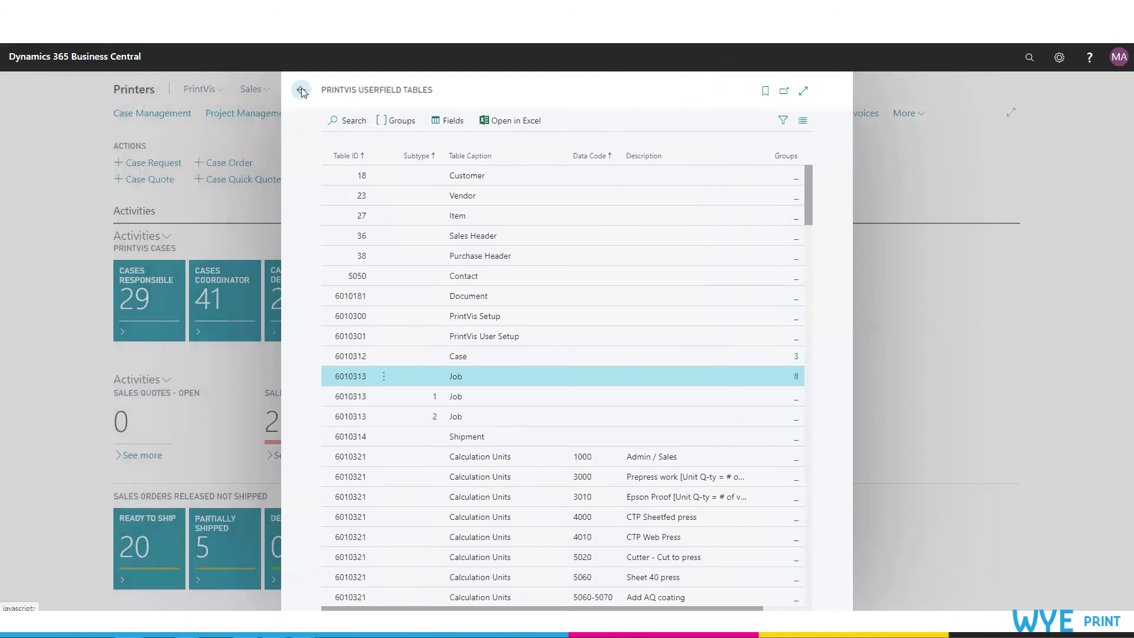